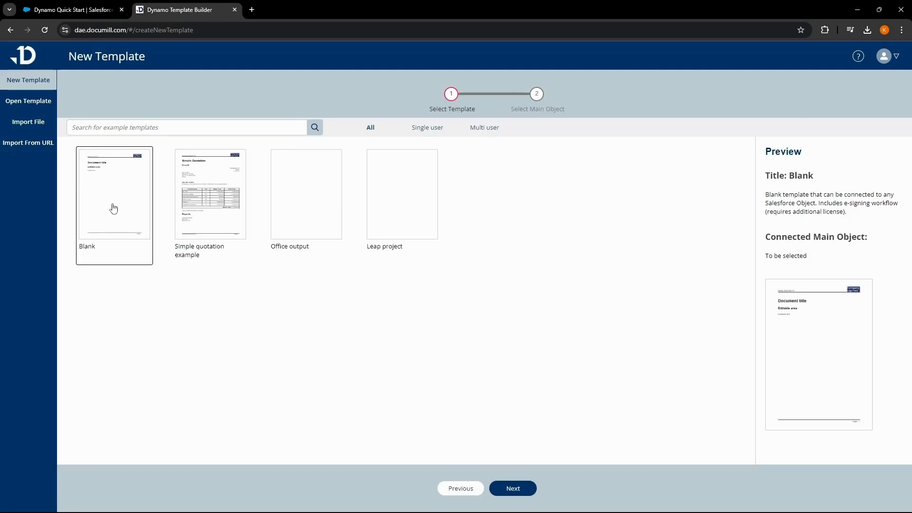
Create a Blank template with Opportunity as its main object and open it in the editor.
{"action": "left_click", "coordinate": [530, 496]}
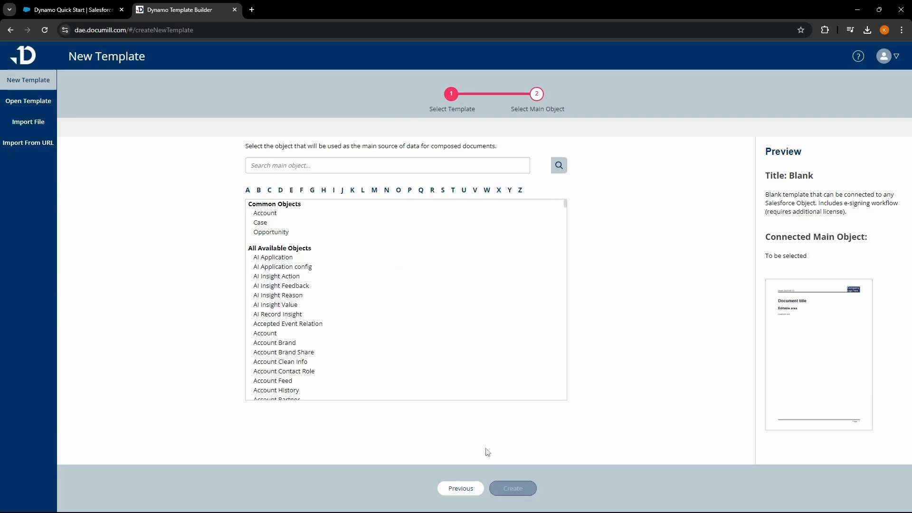
{"action": "left_click", "coordinate": [290, 232]}
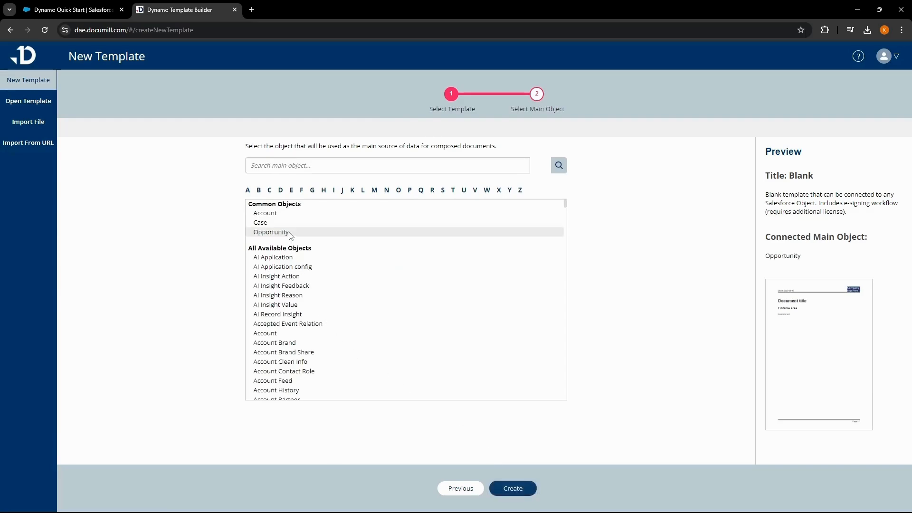
{"action": "left_click", "coordinate": [514, 488]}
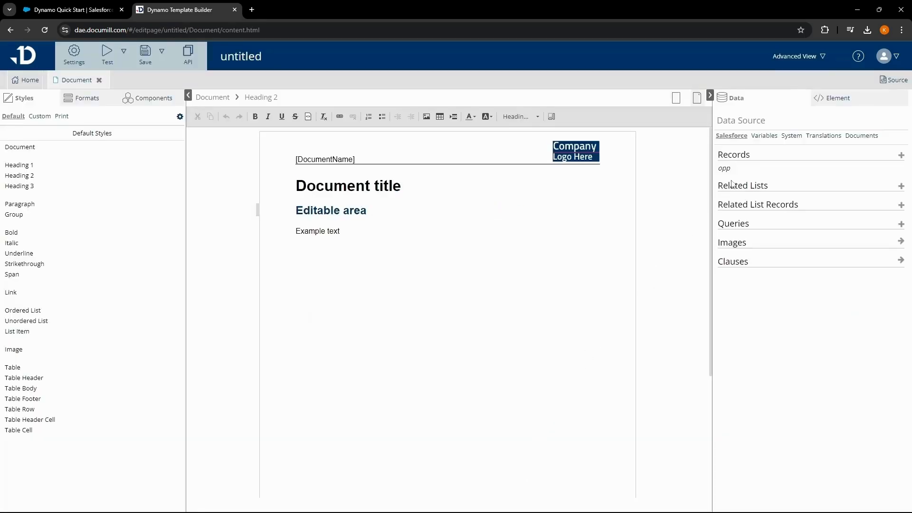
Switch the editor to Basic View and open the Document page.
{"action": "left_click", "coordinate": [806, 61]}
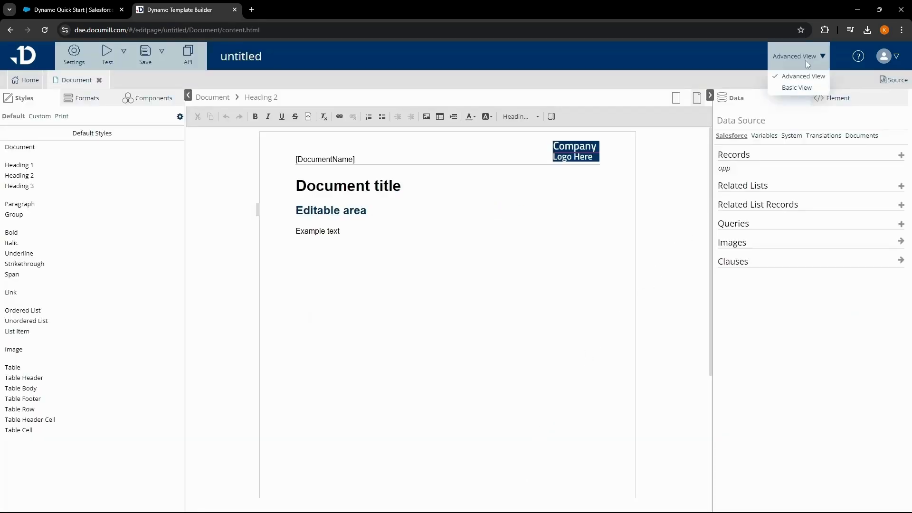
{"action": "left_click", "coordinate": [802, 89]}
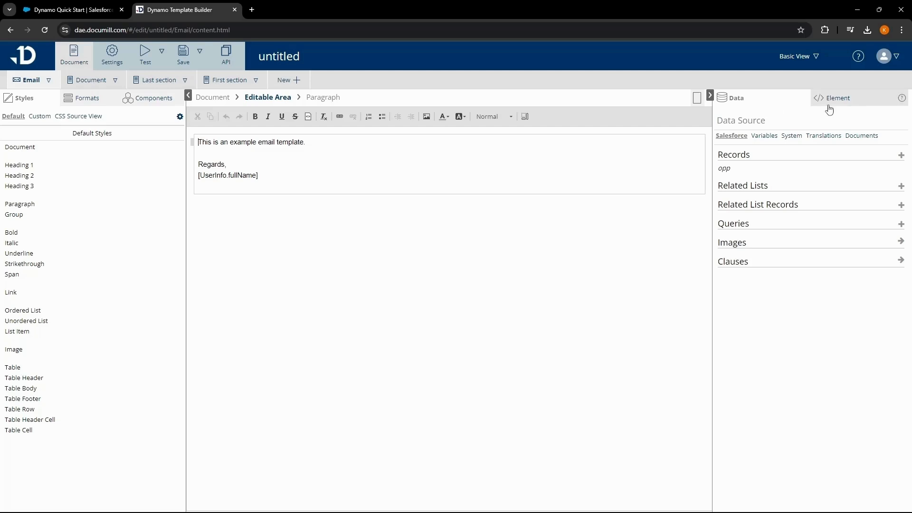
{"action": "left_click", "coordinate": [864, 104]}
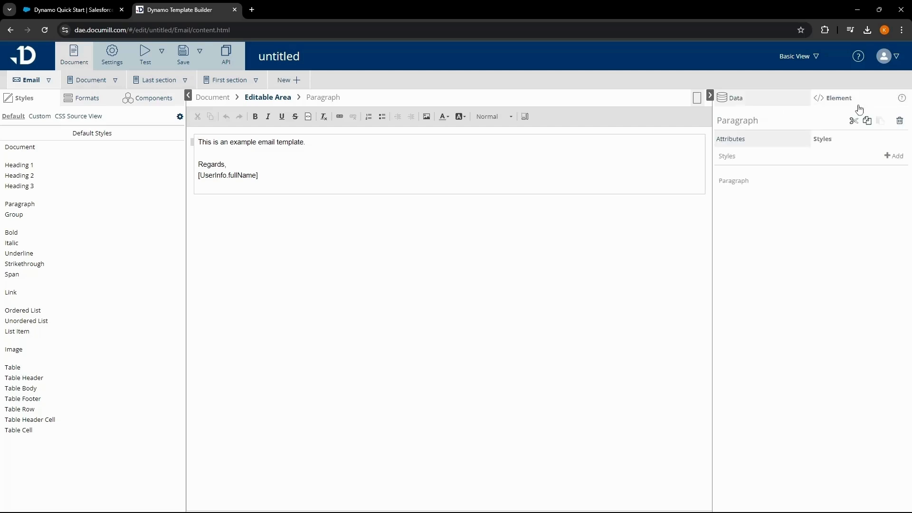
{"action": "left_click", "coordinate": [837, 144]}
{"action": "left_click", "coordinate": [100, 83]}
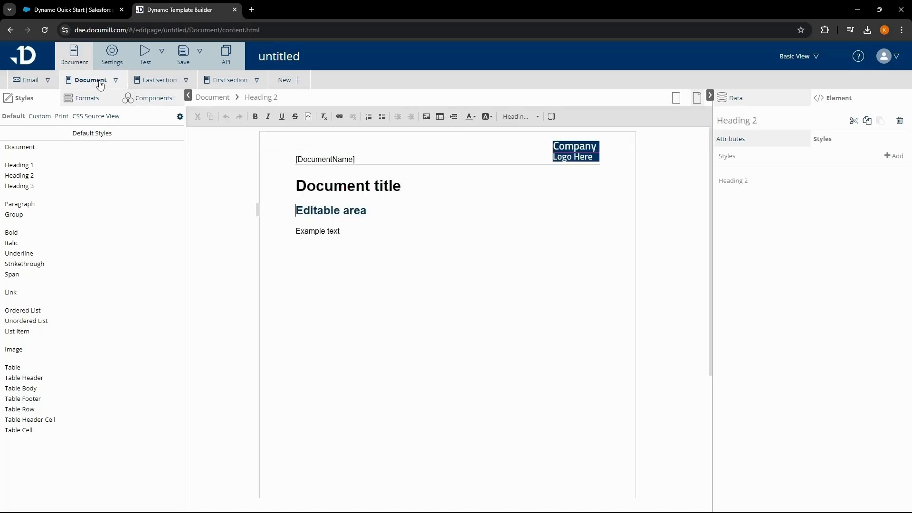
{"action": "left_click", "coordinate": [308, 246]}
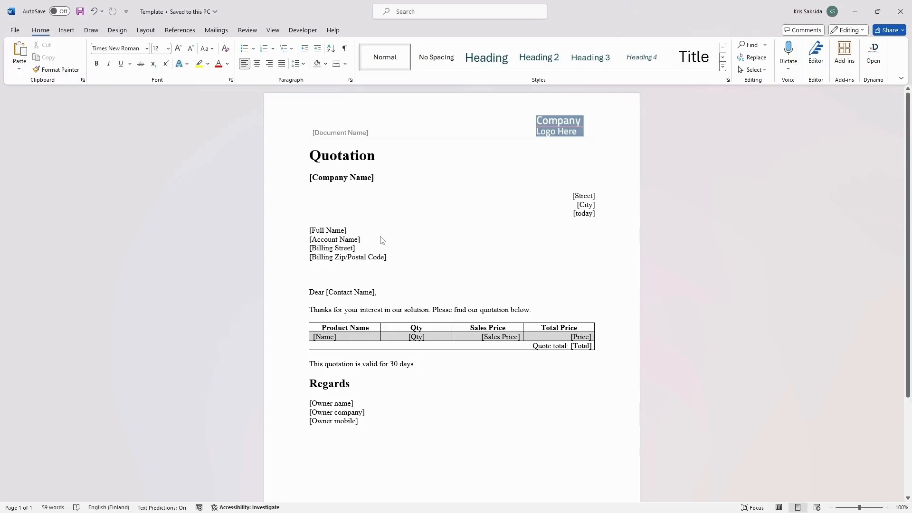
Copy the entire quotation draft from Word.
{"action": "key", "text": "ctrl+a"}
{"action": "right_click", "coordinate": [381, 236]}
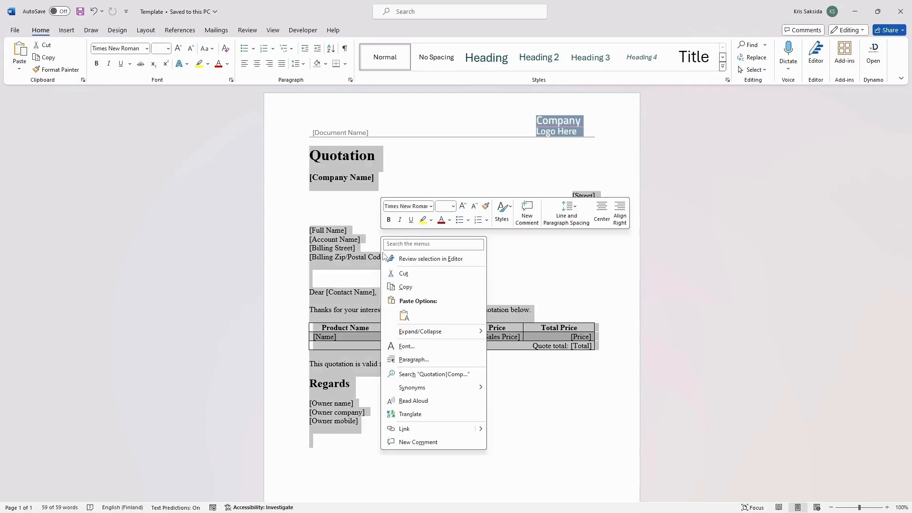
{"action": "left_click", "coordinate": [397, 288]}
{"action": "key", "text": "alt+Tab"}
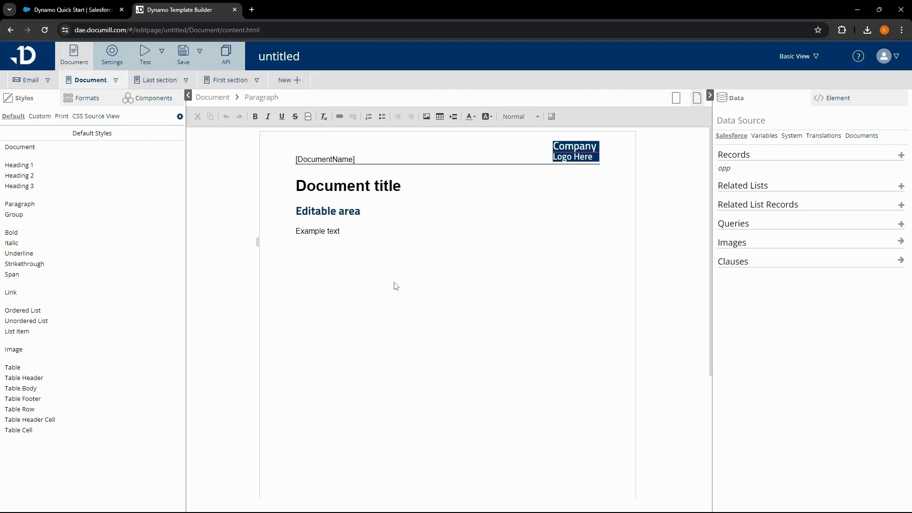
Replace the Document page's sample content with the pasted quotation draft, then go to First section.
{"action": "key", "text": "ctrl+a"}
{"action": "key", "text": "BackSpace"}
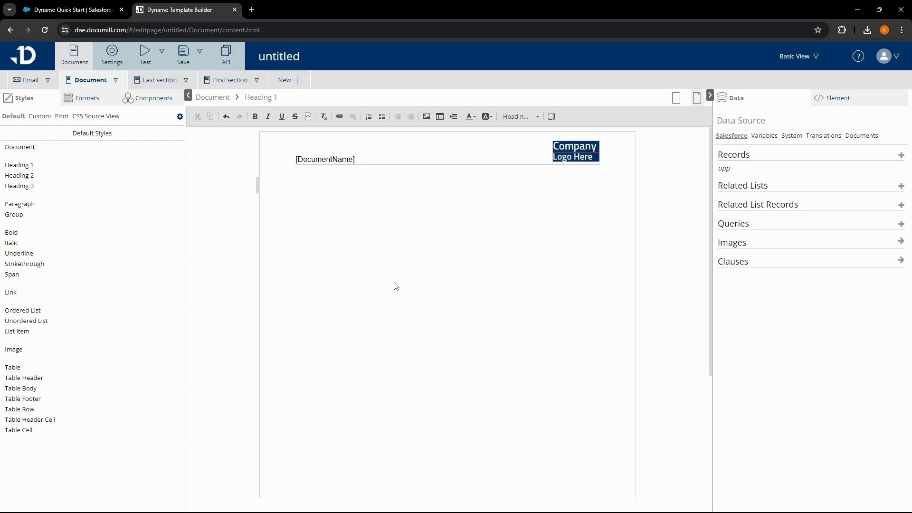
{"action": "key", "text": "ctrl+v"}
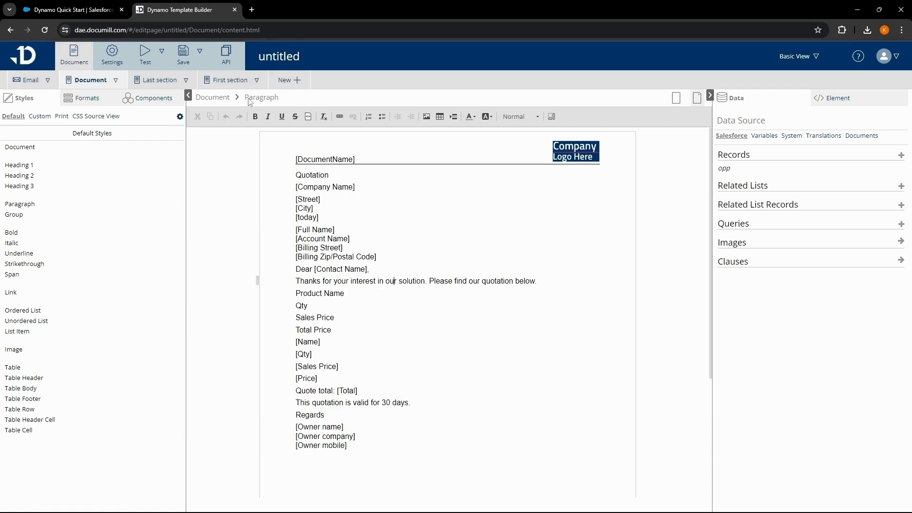
{"action": "left_click", "coordinate": [237, 82]}
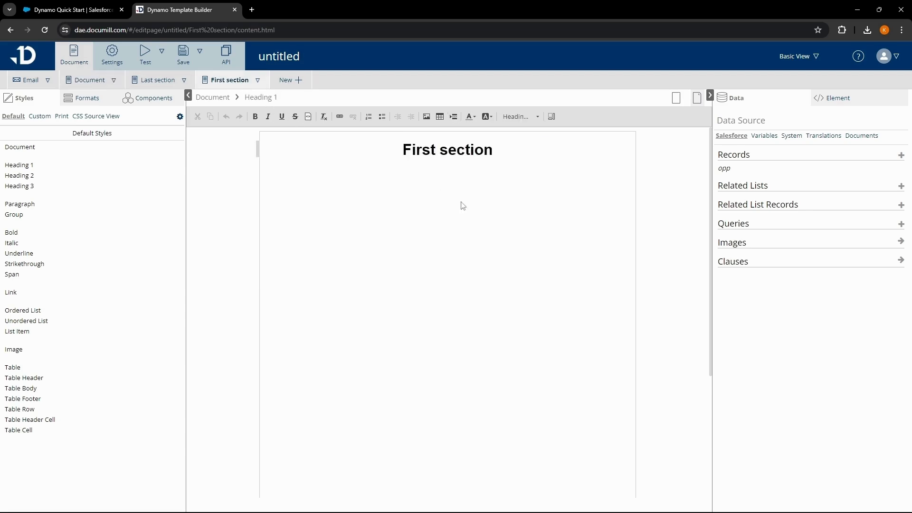
Delete the First section heading and insert an image placeholder at the page top.
{"action": "key", "text": "ctrl+a"}
{"action": "key", "text": "BackSpace"}
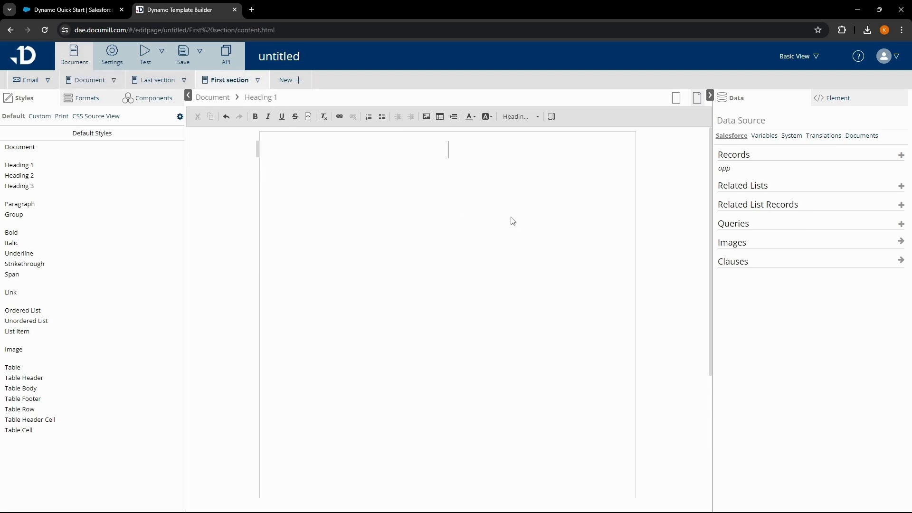
{"action": "key", "text": "BackSpace"}
{"action": "left_click", "coordinate": [425, 118]}
{"action": "left_click", "coordinate": [337, 175]}
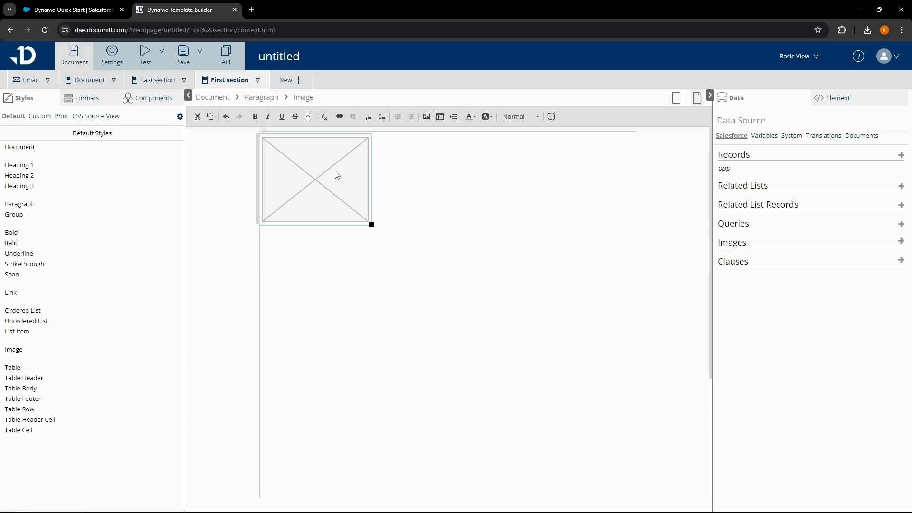
Upload Logo.png as the image and add an empty line below the logo.
{"action": "left_click", "coordinate": [822, 97]}
{"action": "left_click", "coordinate": [810, 141]}
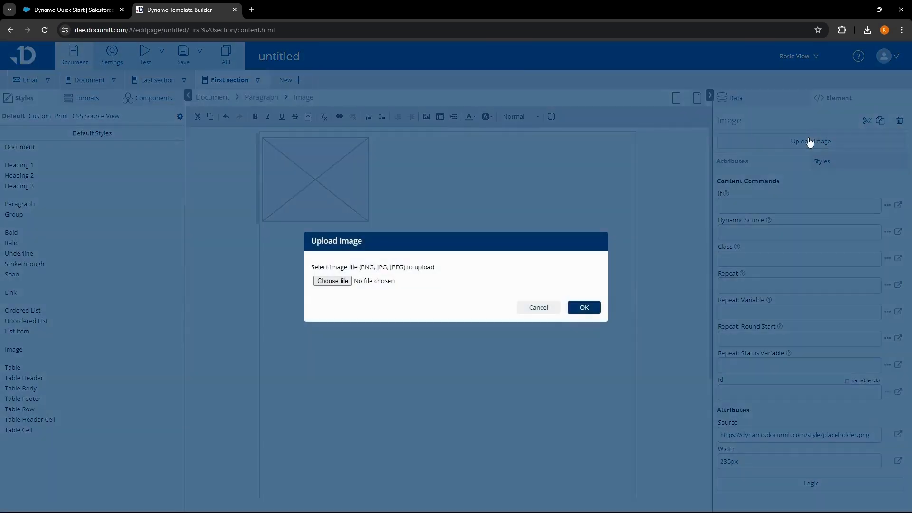
{"action": "left_click", "coordinate": [335, 281]}
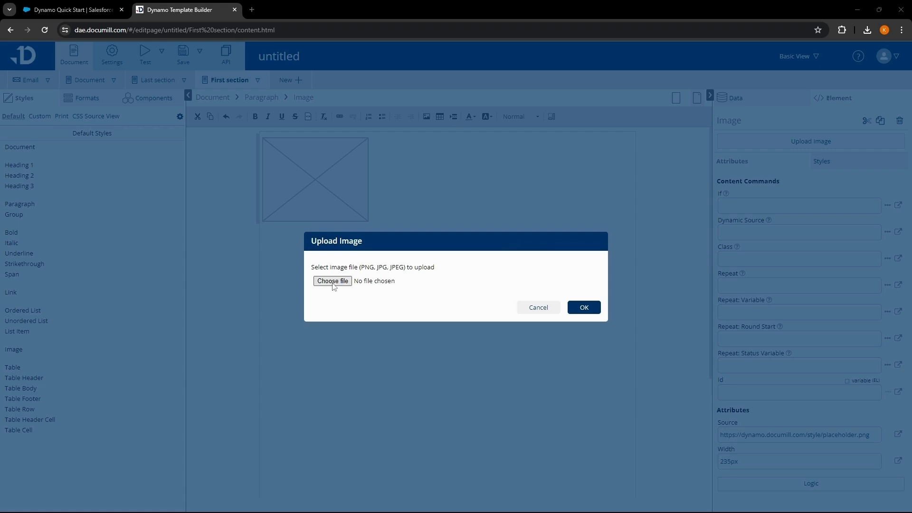
{"action": "left_click", "coordinate": [222, 196]}
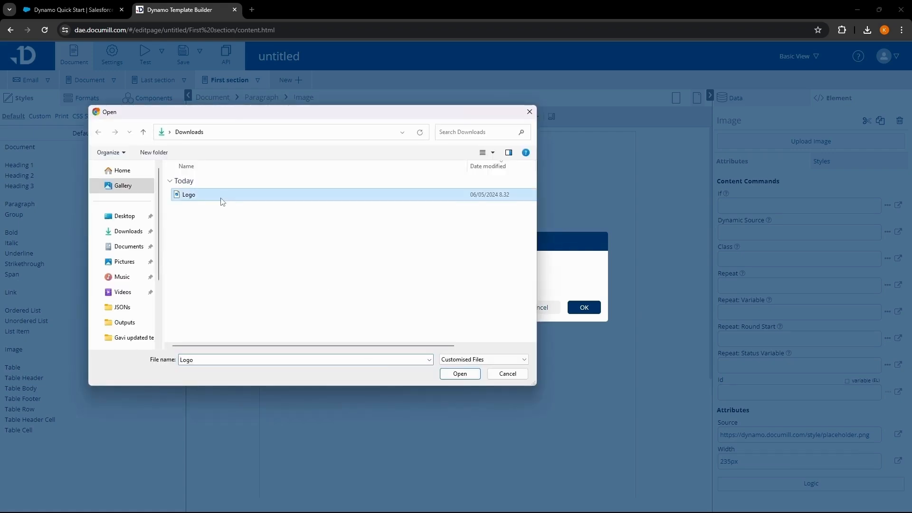
{"action": "left_click", "coordinate": [449, 374]}
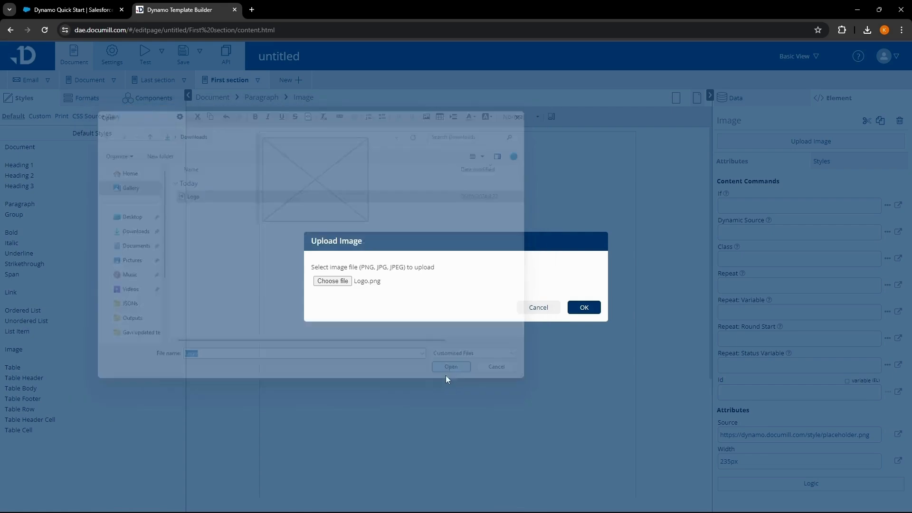
{"action": "left_click", "coordinate": [584, 307]}
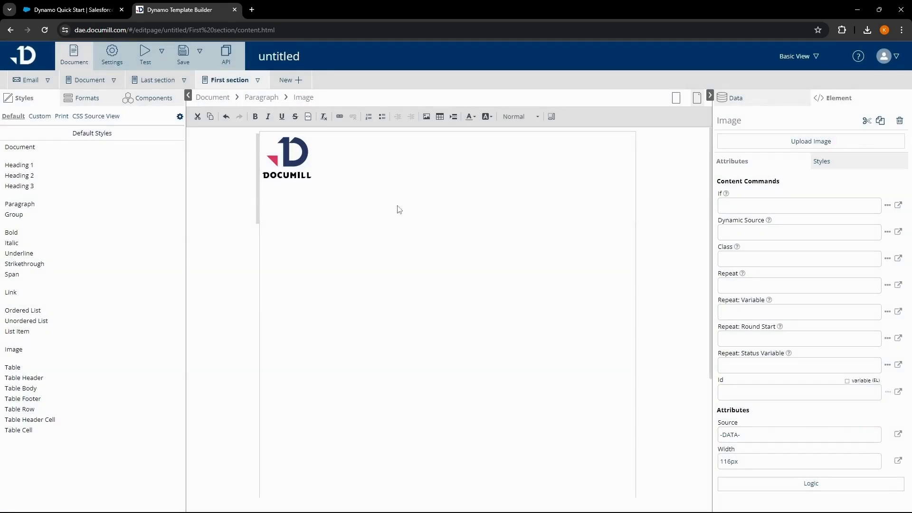
{"action": "left_click", "coordinate": [399, 196]}
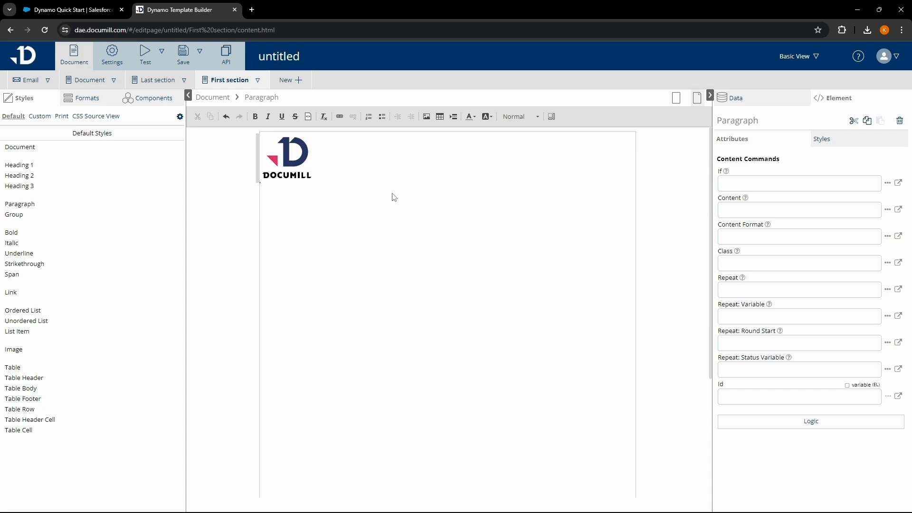
{"action": "key", "text": "Return"}
{"action": "key", "text": "Return"}
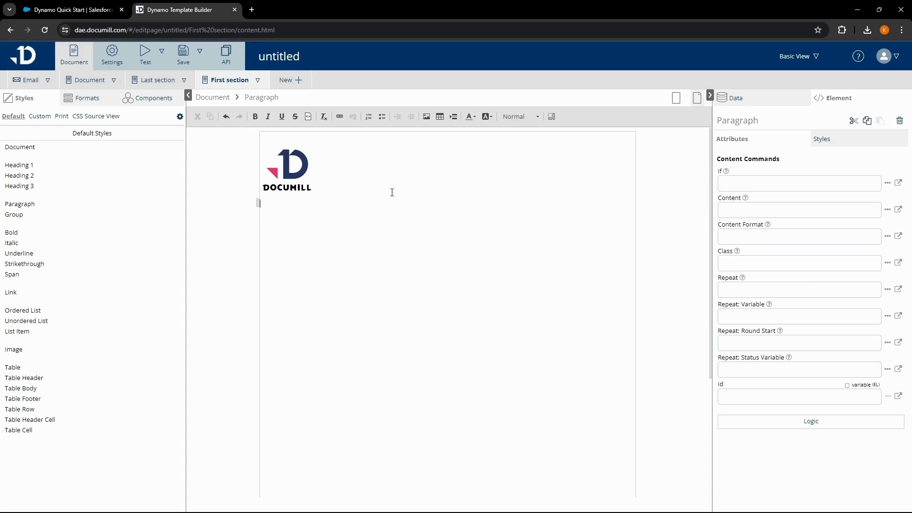
{"action": "key", "text": "Return"}
Drop the Opportunity Name field as [Name] on the line below the logo.
{"action": "left_click", "coordinate": [759, 102]}
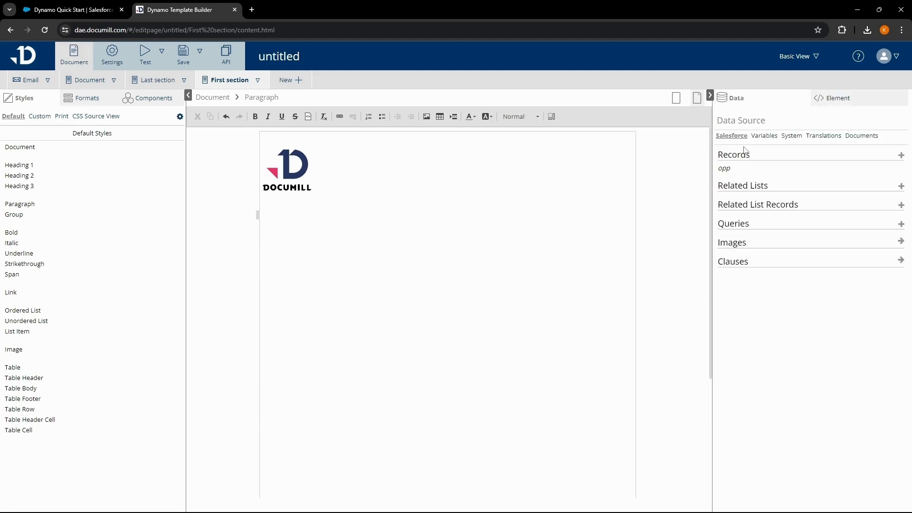
{"action": "left_click", "coordinate": [733, 172]}
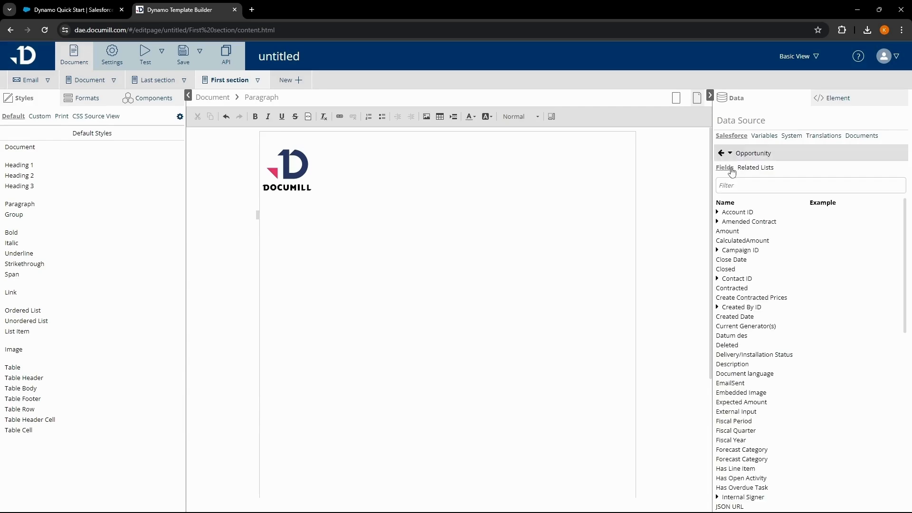
{"action": "left_click", "coordinate": [755, 185]}
{"action": "type", "text": "Name"}
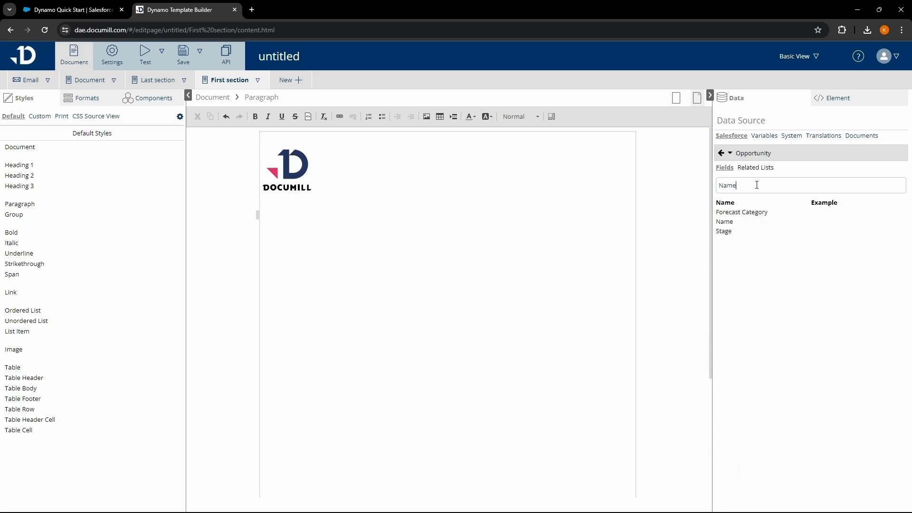
{"action": "left_click", "coordinate": [729, 222]}
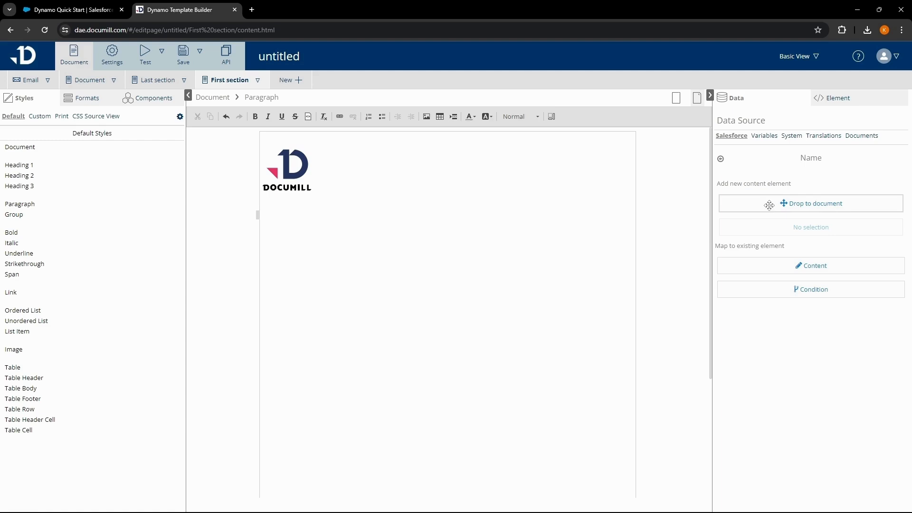
{"action": "left_click_drag", "start_coordinate": [774, 206], "coordinate": [328, 219]}
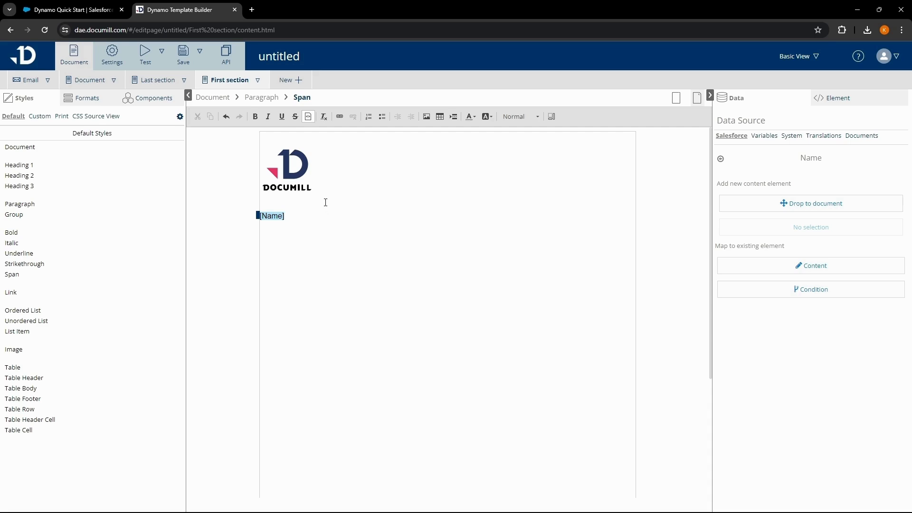
{"action": "left_click", "coordinate": [291, 172]}
Apply the 'Text align center' style to the logo paragraph.
{"action": "left_click", "coordinate": [268, 101]}
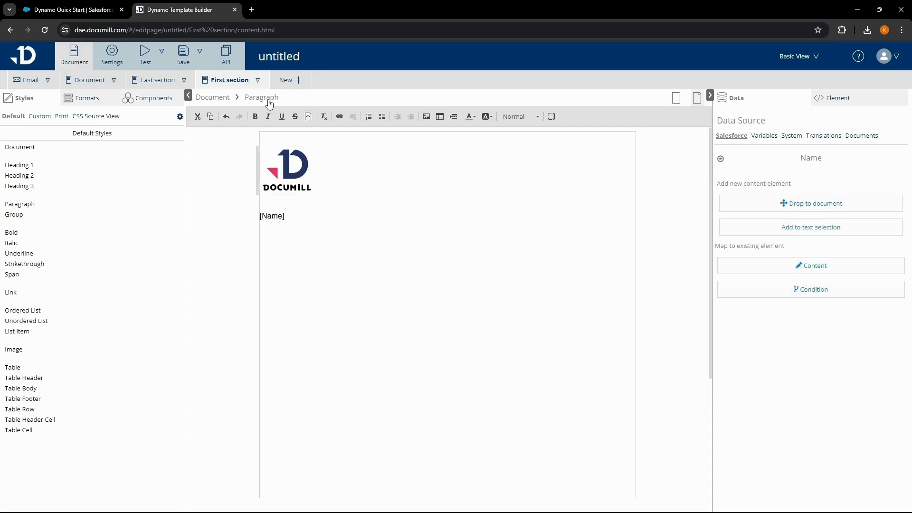
{"action": "left_click", "coordinate": [826, 101]}
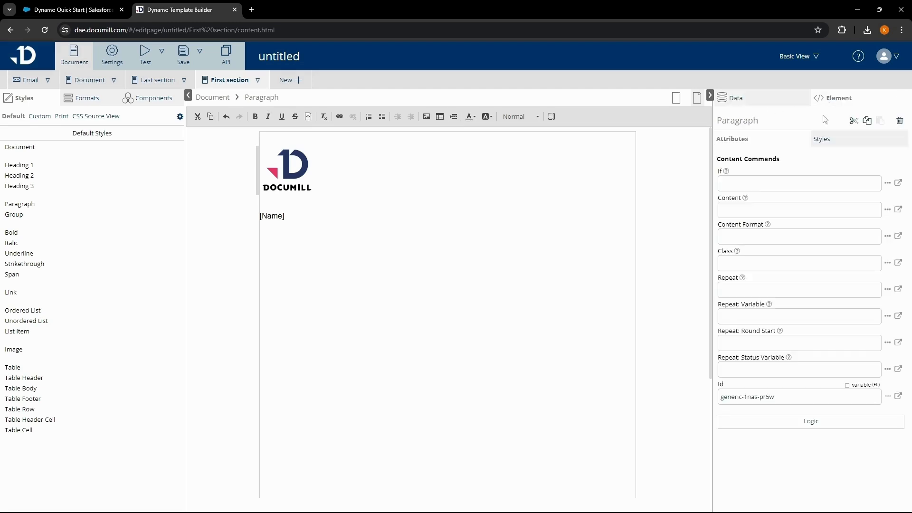
{"action": "left_click", "coordinate": [826, 139]}
{"action": "left_click", "coordinate": [886, 157]}
{"action": "left_click", "coordinate": [863, 175]}
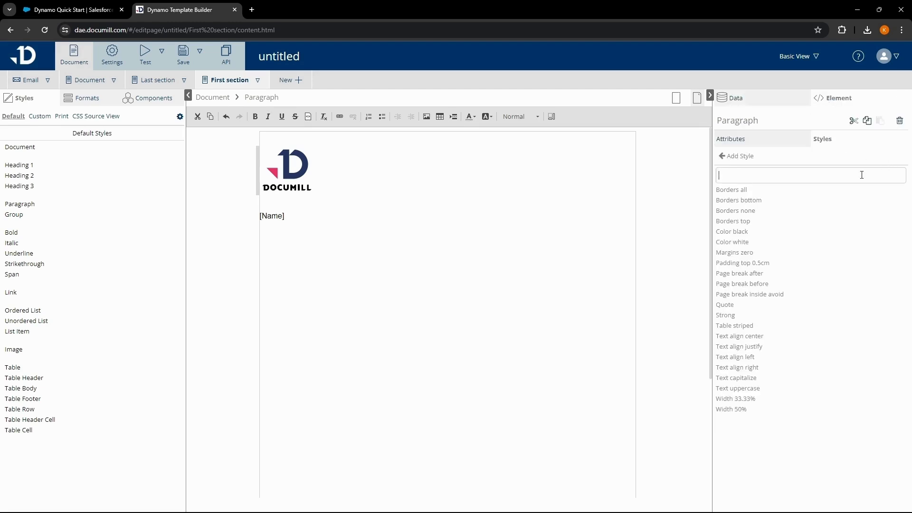
{"action": "type", "text": "Align"}
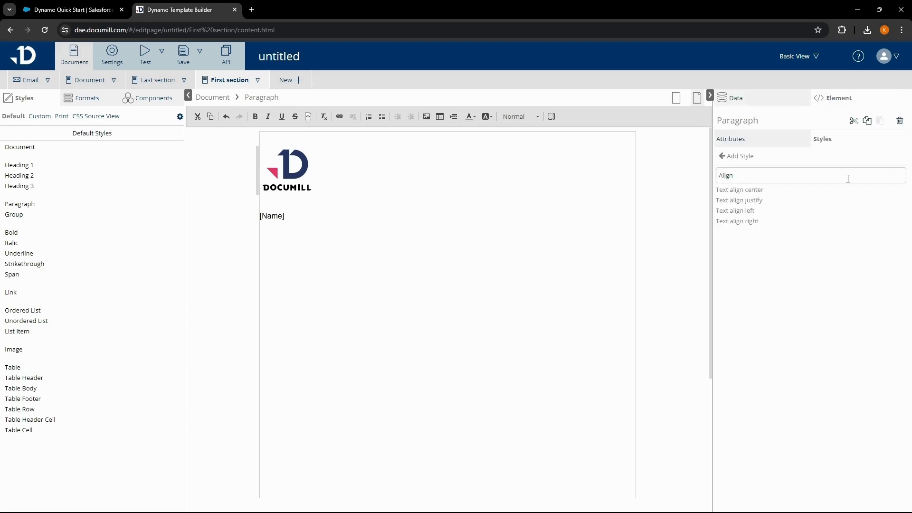
{"action": "left_click", "coordinate": [760, 191]}
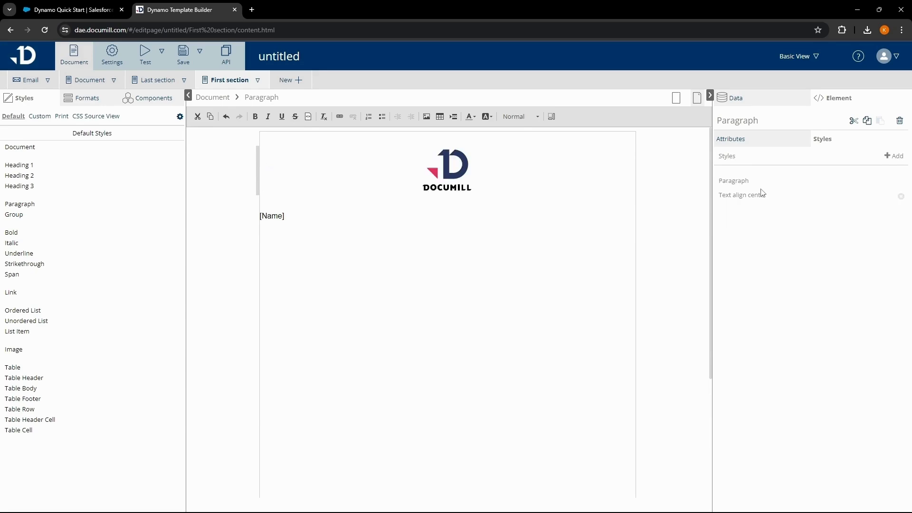
Centre the [Name] paragraph and format it as Heading 2.
{"action": "double_click", "coordinate": [294, 220]}
{"action": "left_click", "coordinate": [262, 97]}
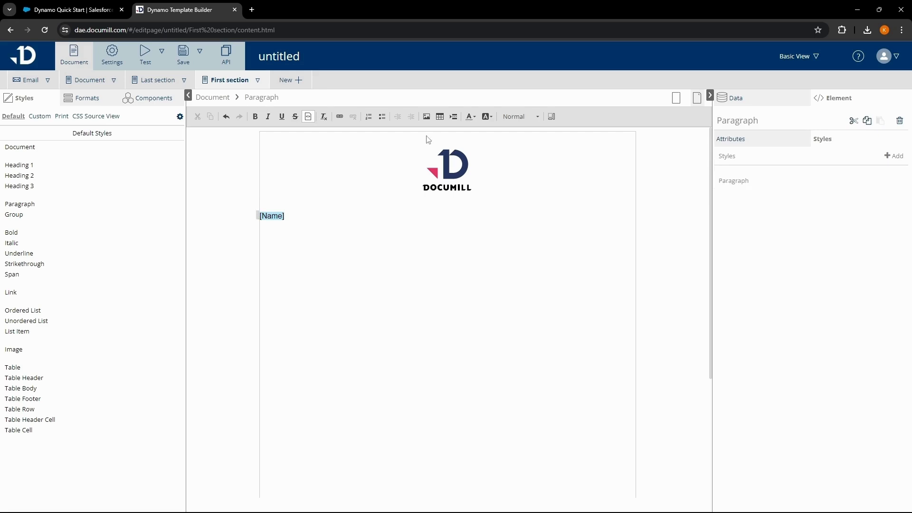
{"action": "left_click", "coordinate": [892, 156]}
{"action": "type", "text": "A"}
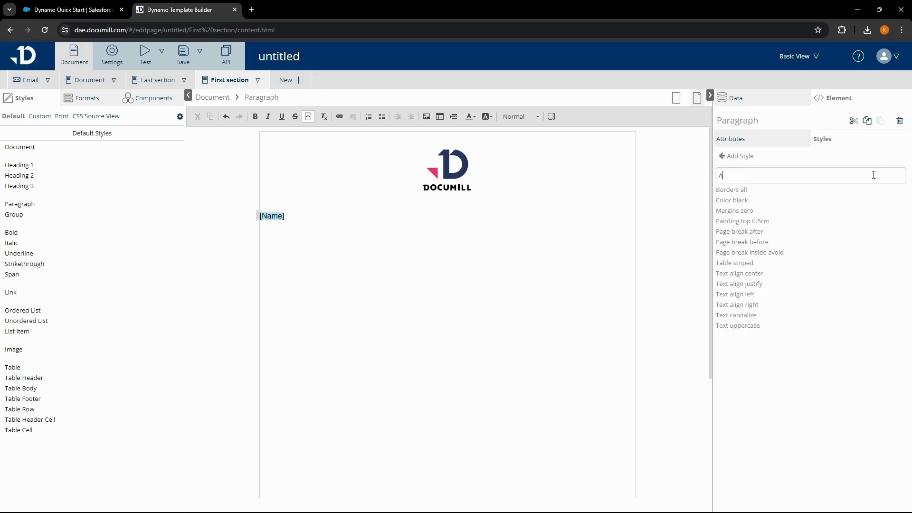
{"action": "type", "text": "lign"}
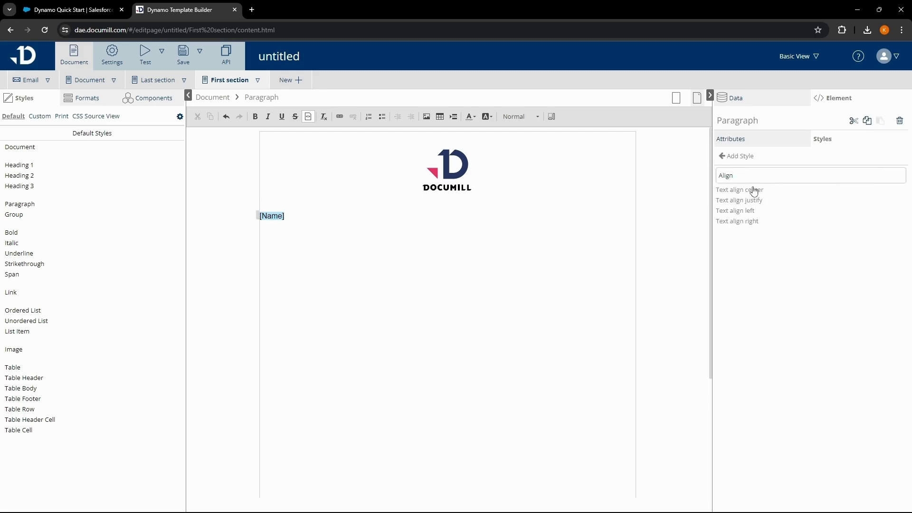
{"action": "left_click", "coordinate": [754, 191]}
{"action": "left_click", "coordinate": [517, 118]}
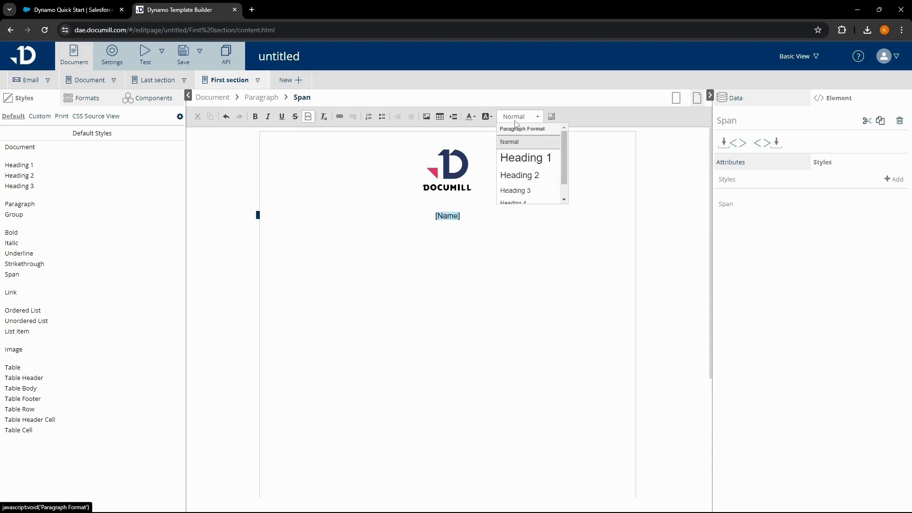
{"action": "left_click", "coordinate": [523, 176]}
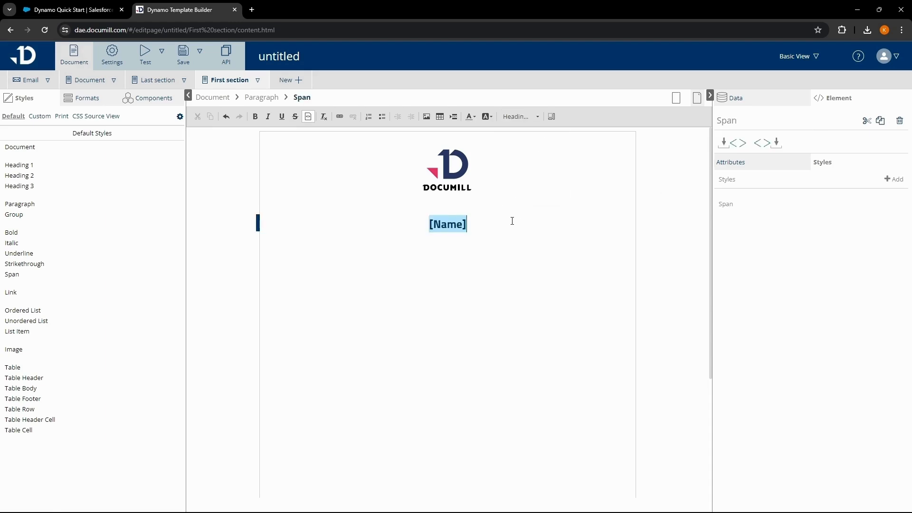
{"action": "left_click", "coordinate": [114, 61]}
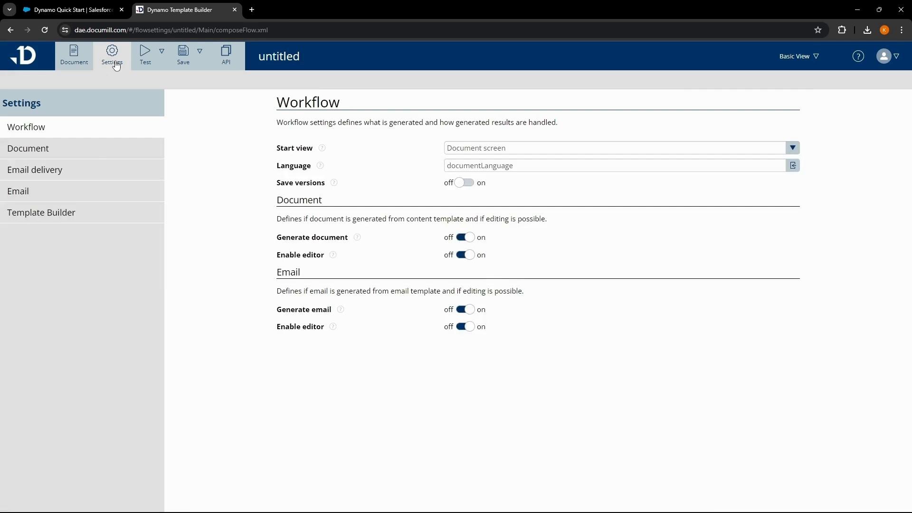
Set First section/content.html as the document's First template in Document settings.
{"action": "left_click", "coordinate": [92, 149]}
{"action": "left_click", "coordinate": [487, 203]}
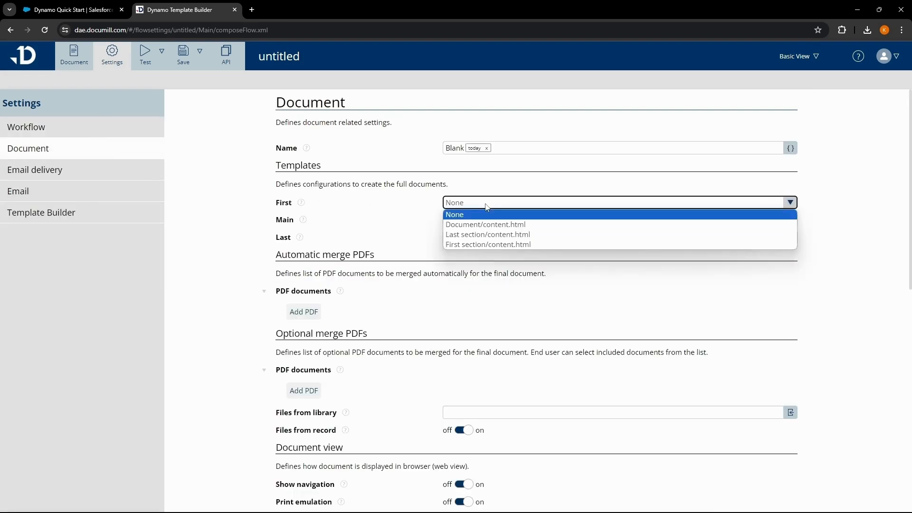
{"action": "left_click", "coordinate": [490, 243]}
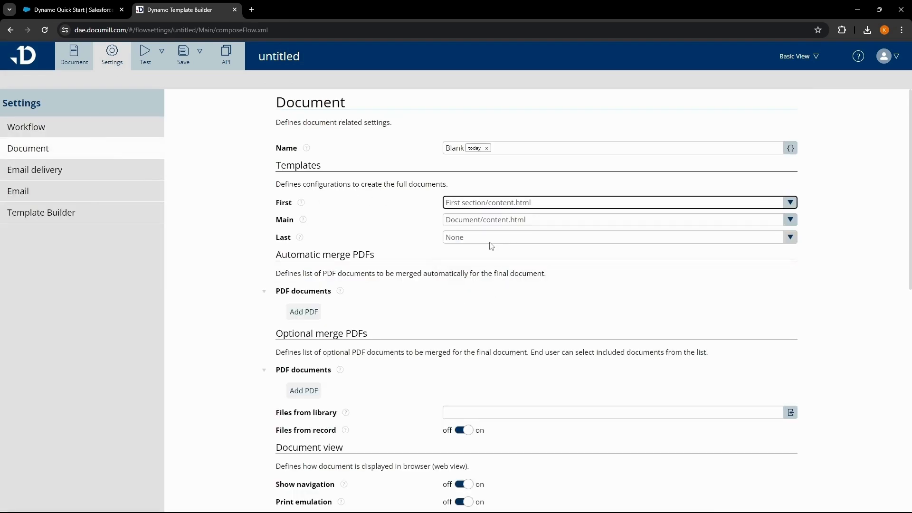
{"action": "left_click", "coordinate": [76, 63]}
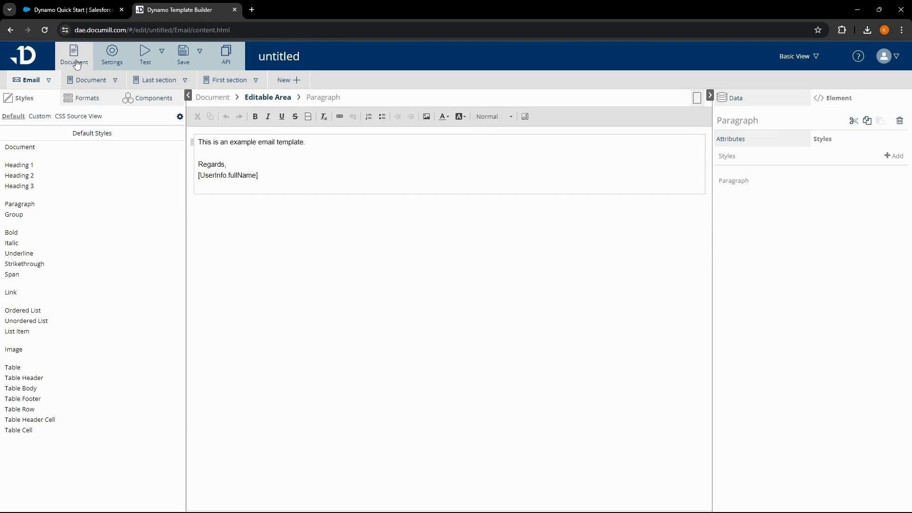
Change the base Document style to Roboto at 11 pt.
{"action": "left_click", "coordinate": [91, 81]}
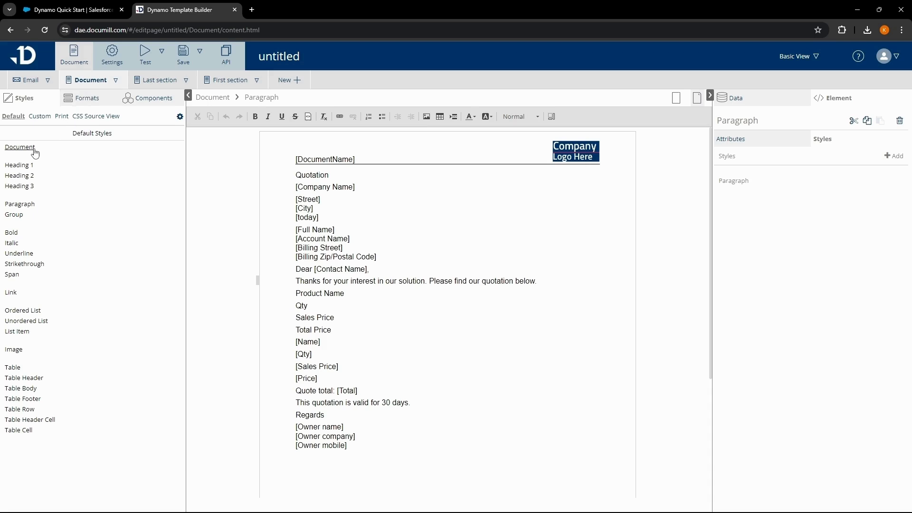
{"action": "left_click", "coordinate": [20, 147]}
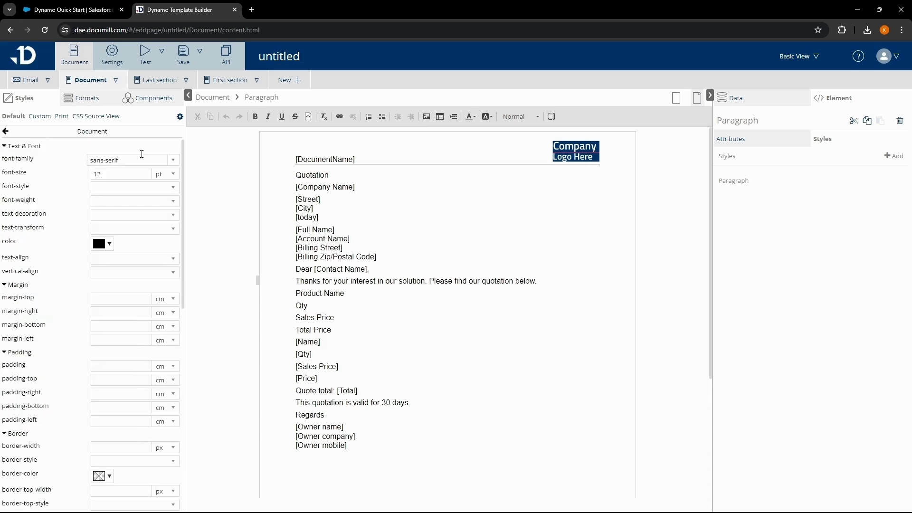
{"action": "left_click", "coordinate": [178, 166]}
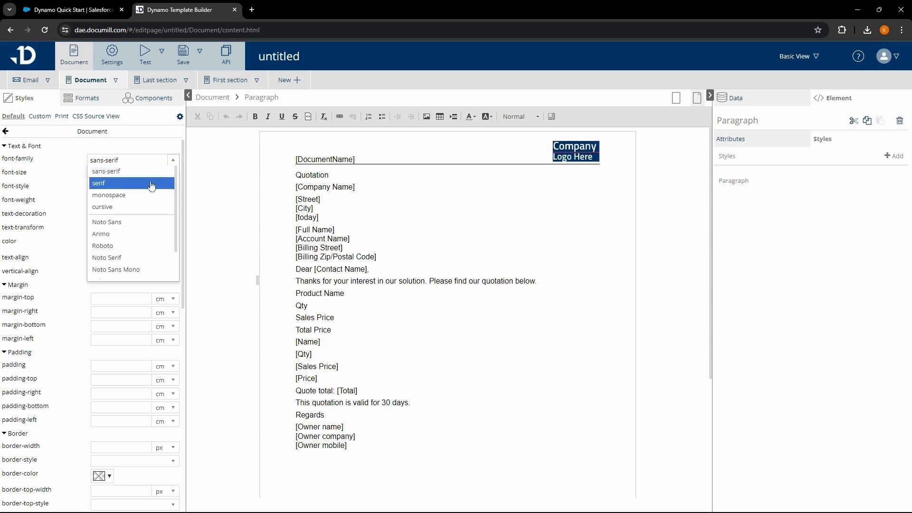
{"action": "left_click", "coordinate": [141, 246]}
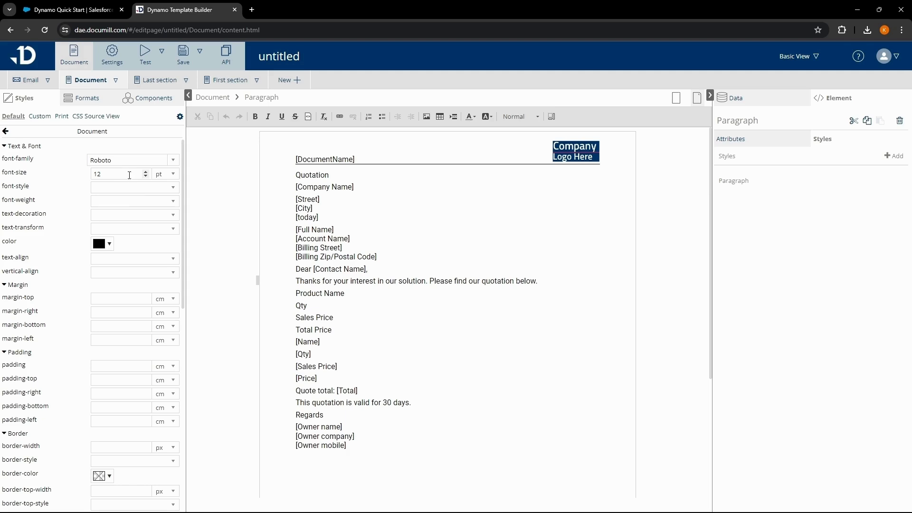
{"action": "left_click", "coordinate": [129, 176]}
{"action": "left_click_drag", "start_coordinate": [132, 174], "coordinate": [83, 177]}
{"action": "type", "text": "1"}
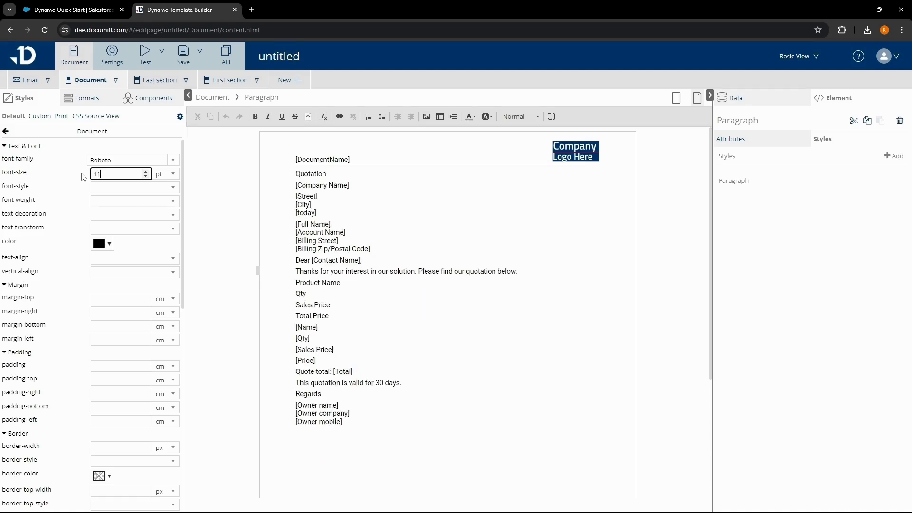
{"action": "left_click", "coordinate": [84, 177]}
Add a new custom style named 'Custom'.
{"action": "left_click", "coordinate": [39, 117]}
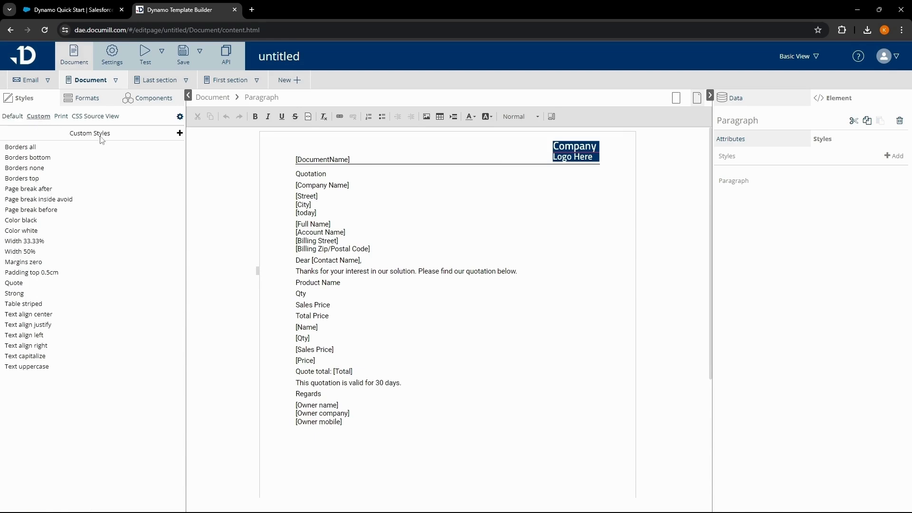
{"action": "left_click", "coordinate": [180, 134]}
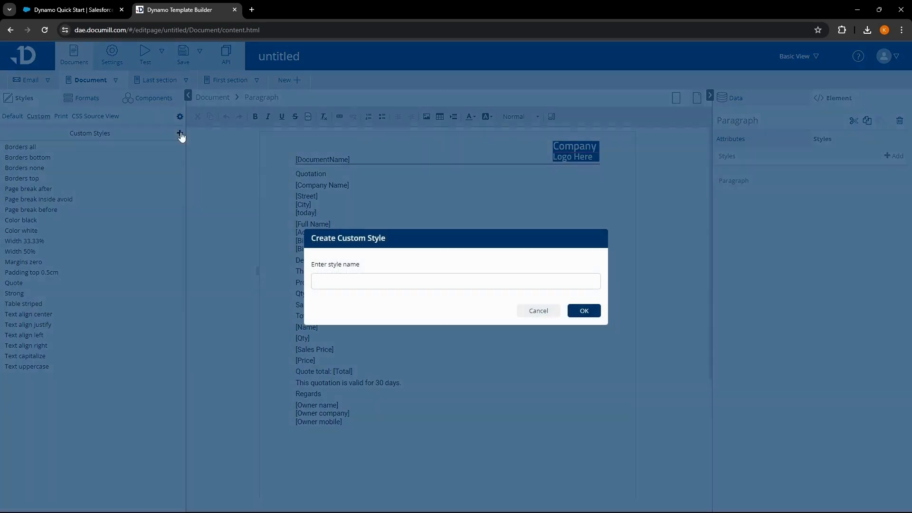
{"action": "left_click", "coordinate": [339, 280]}
{"action": "type", "text": "Custom"}
{"action": "left_click", "coordinate": [576, 313]}
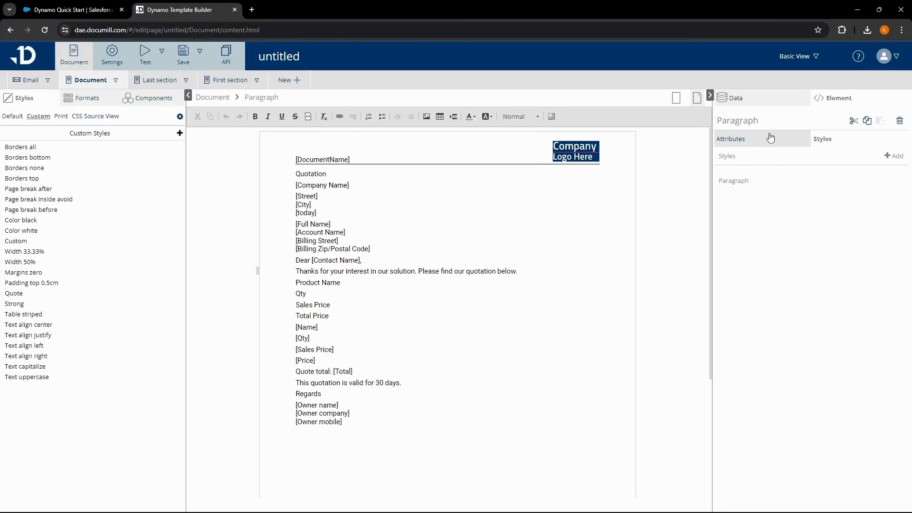
{"action": "left_click", "coordinate": [766, 100]}
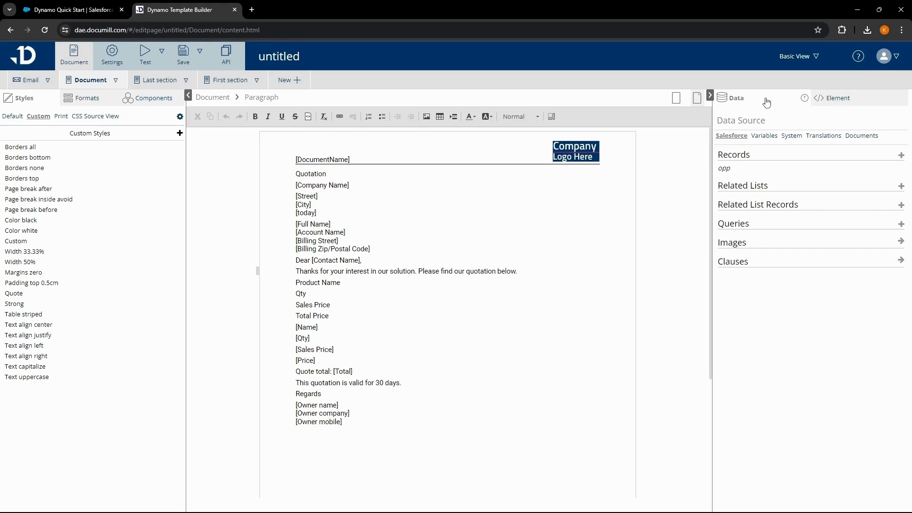
Replace the Company Name placeholder with the owner user's Company Name field.
{"action": "left_click", "coordinate": [724, 169]}
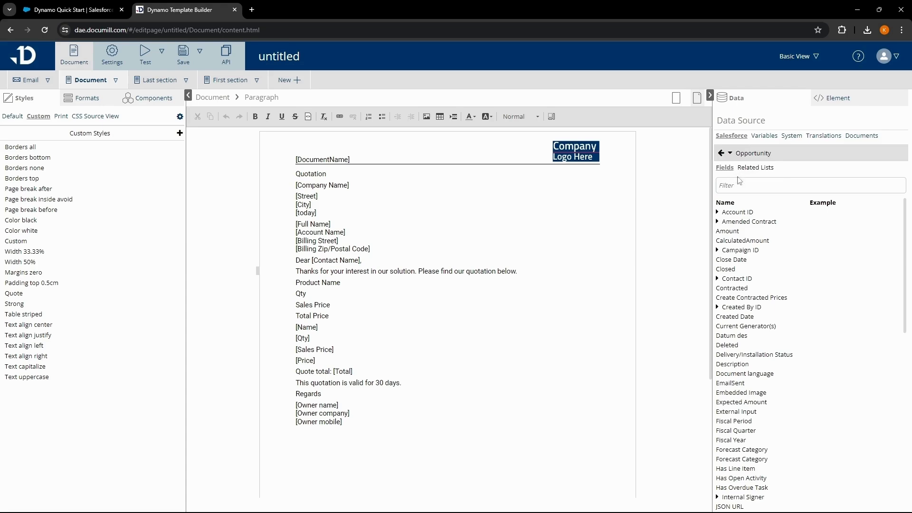
{"action": "left_click", "coordinate": [742, 184]}
{"action": "type", "text": "ow"}
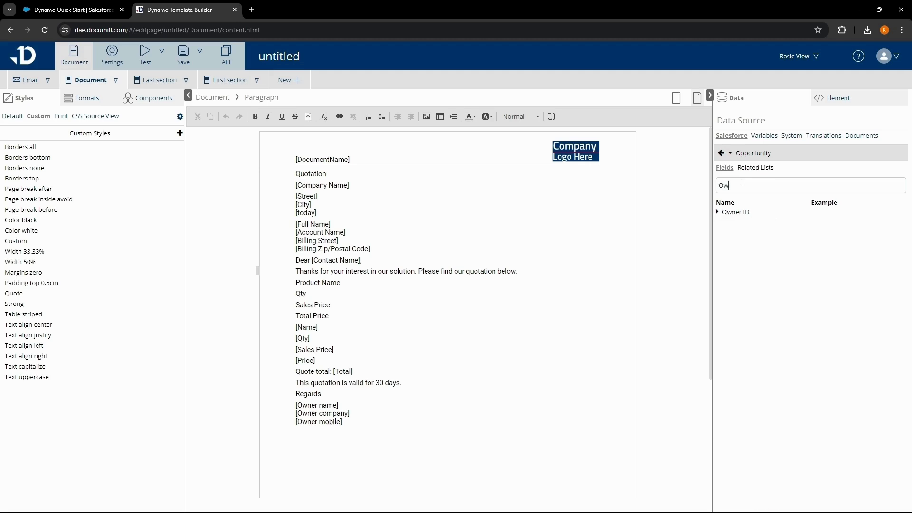
{"action": "type", "text": "nw"}
{"action": "key", "text": "BackSpace"}
{"action": "left_click", "coordinate": [734, 213]}
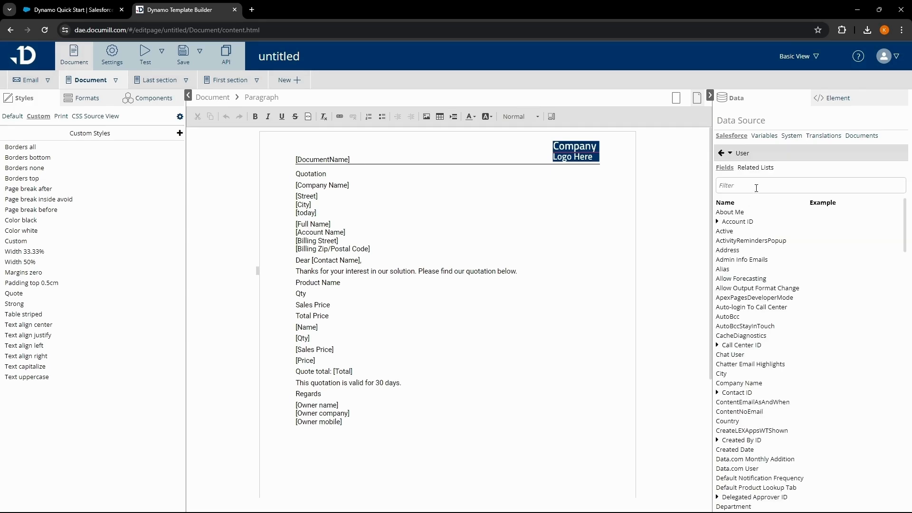
{"action": "left_click", "coordinate": [754, 186]}
{"action": "type", "text": "com"}
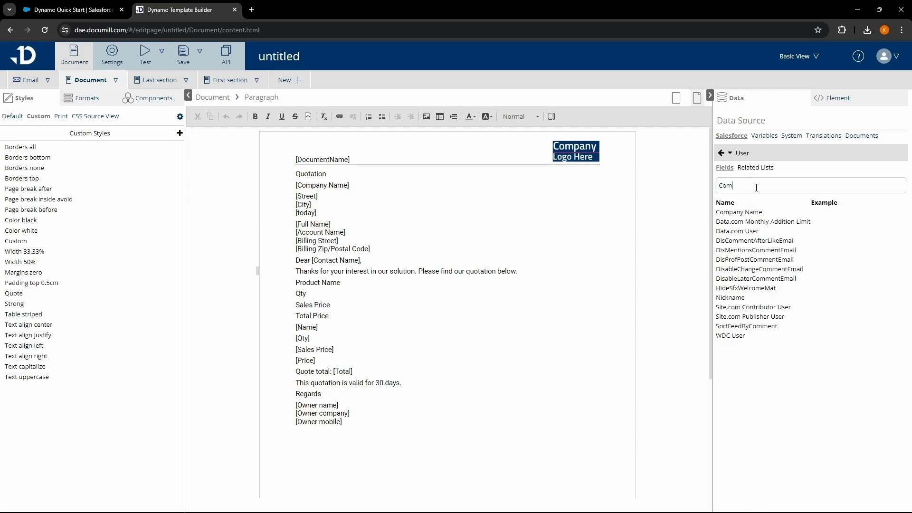
{"action": "type", "text": "pa"}
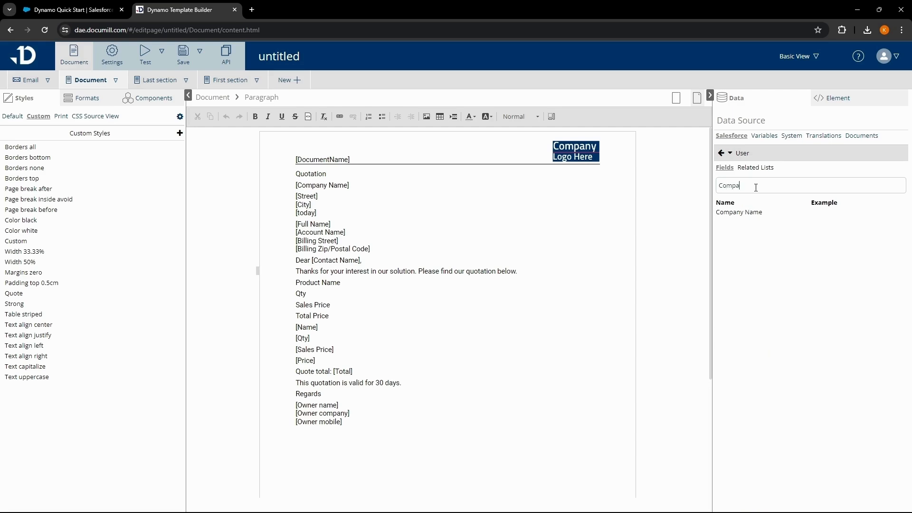
{"action": "type", "text": "ny"}
{"action": "left_click", "coordinate": [747, 213]}
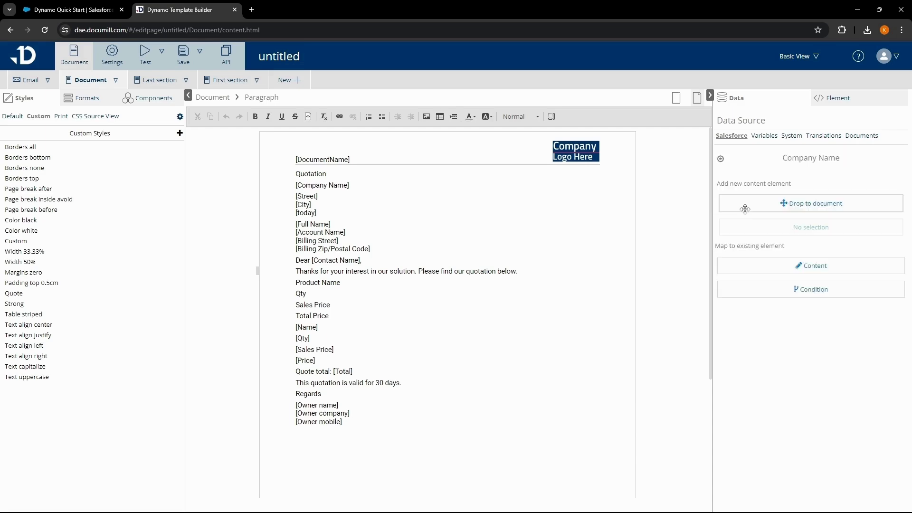
{"action": "left_click_drag", "start_coordinate": [750, 205], "coordinate": [289, 186]}
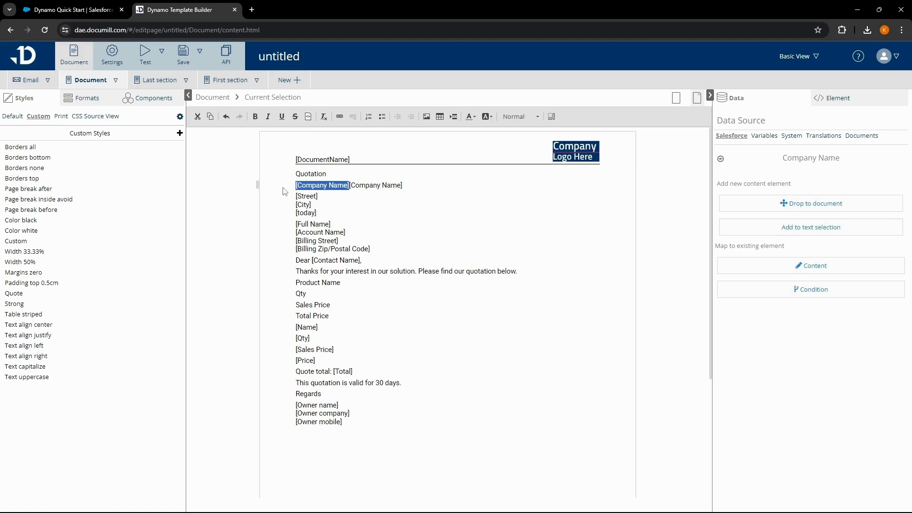
{"action": "key", "text": "BackSpace"}
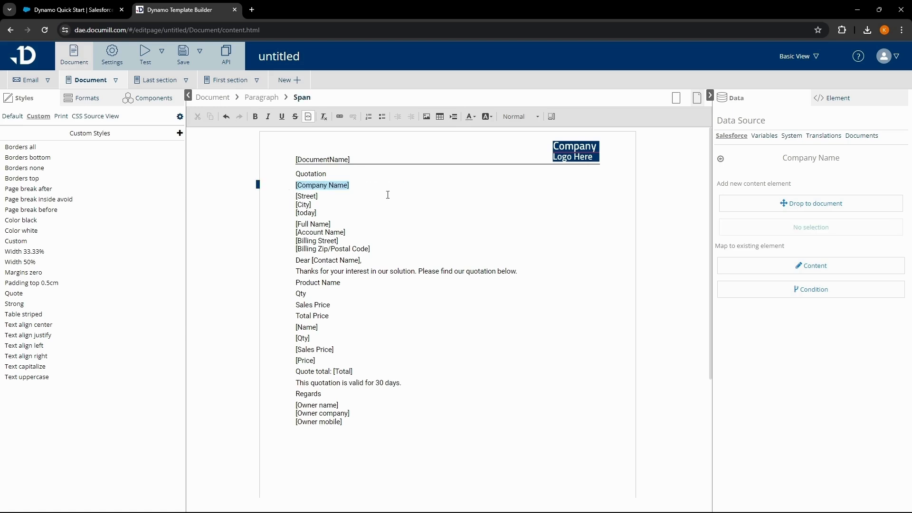
Replace the City placeholder with the owner user's City field.
{"action": "left_click", "coordinate": [720, 158]}
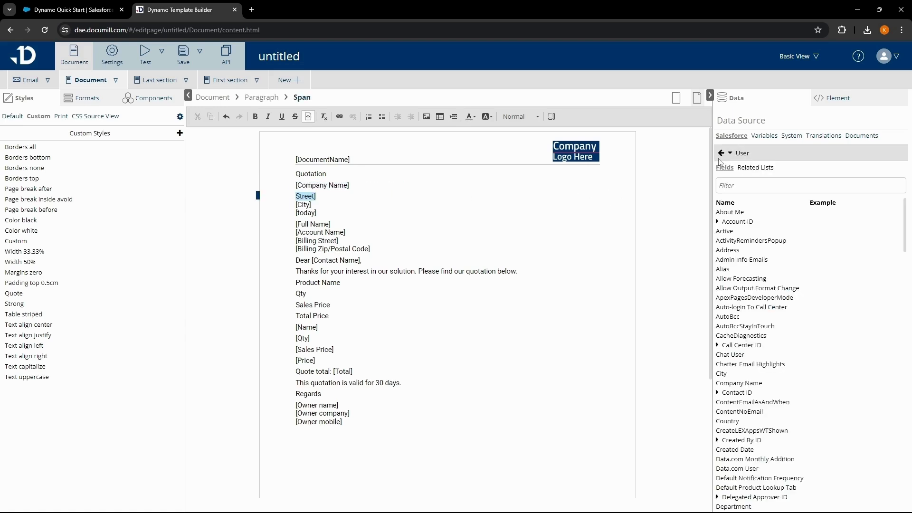
{"action": "left_click", "coordinate": [739, 185]}
{"action": "type", "text": "City"}
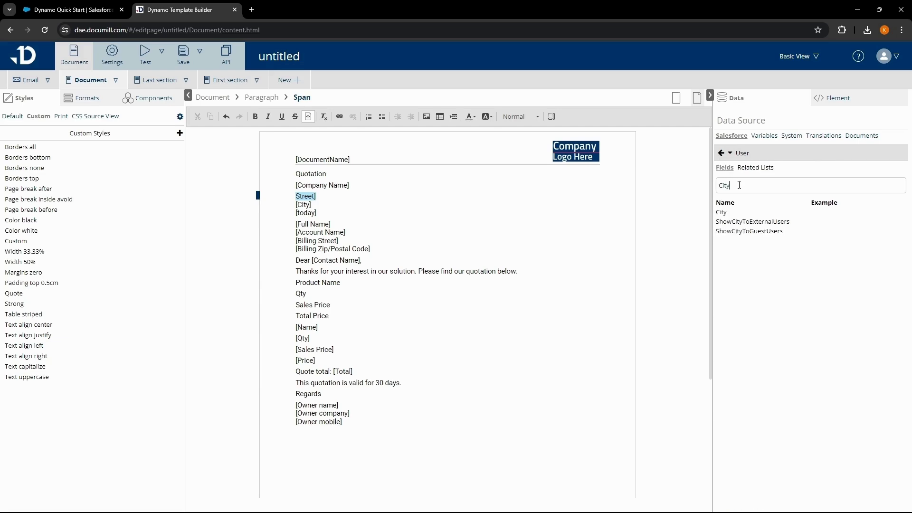
{"action": "left_click", "coordinate": [735, 208]}
{"action": "left_click_drag", "start_coordinate": [736, 205], "coordinate": [295, 205]}
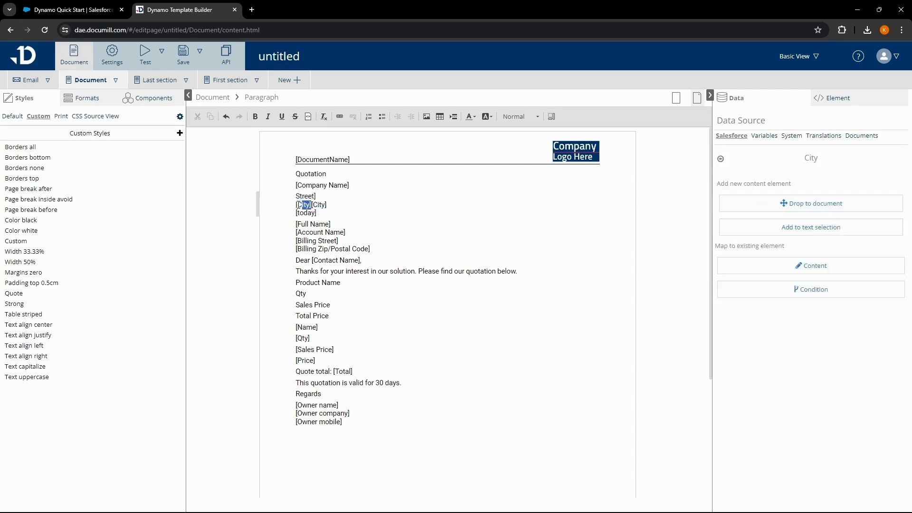
{"action": "key", "text": "Delete"}
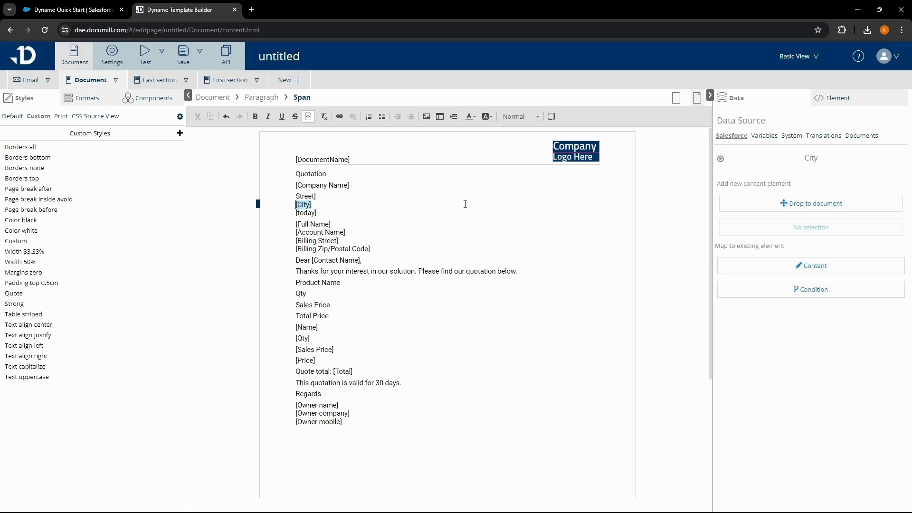
Replace the date placeholder with the today variable.
{"action": "left_click", "coordinate": [759, 138]}
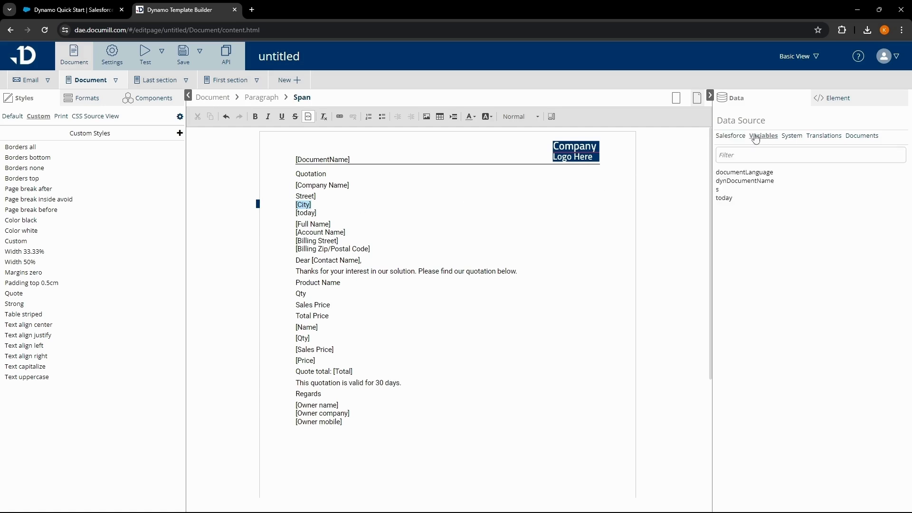
{"action": "left_click", "coordinate": [728, 202]}
{"action": "left_click_drag", "start_coordinate": [782, 204], "coordinate": [282, 216]}
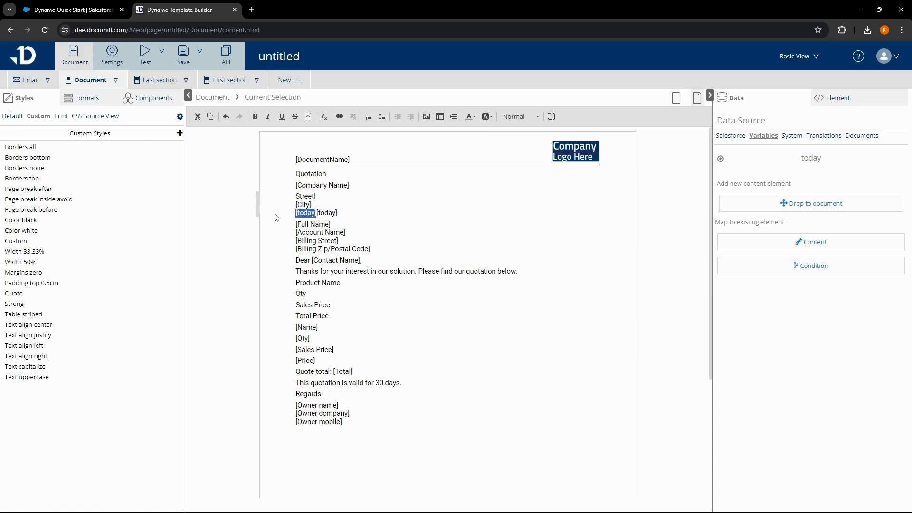
{"action": "key", "text": "Delete"}
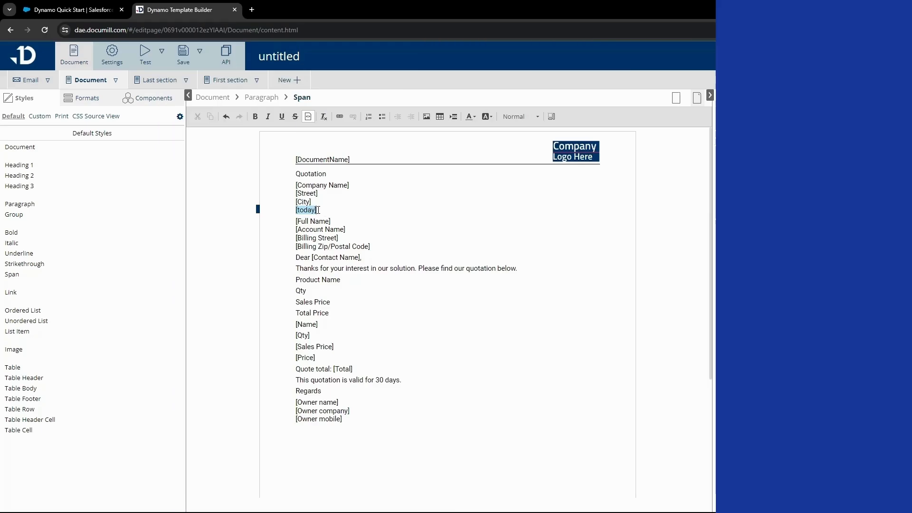
Wrap the company name, street, city and date lines in an editable group.
{"action": "left_click_drag", "start_coordinate": [316, 210], "coordinate": [280, 190]}
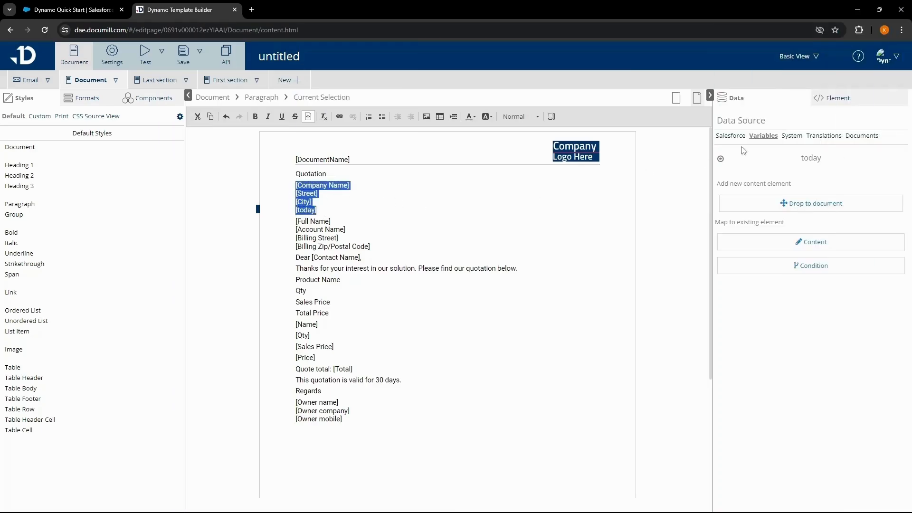
{"action": "left_click", "coordinate": [827, 105]}
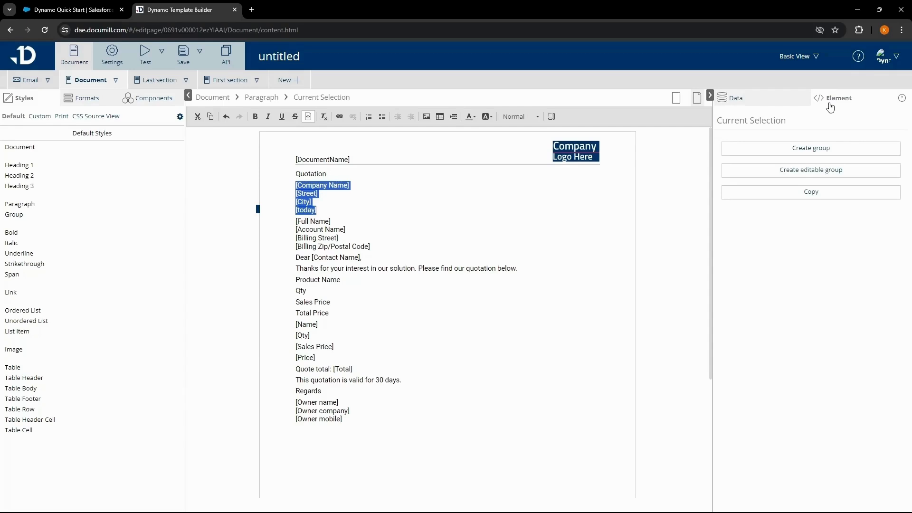
{"action": "left_click", "coordinate": [850, 180]}
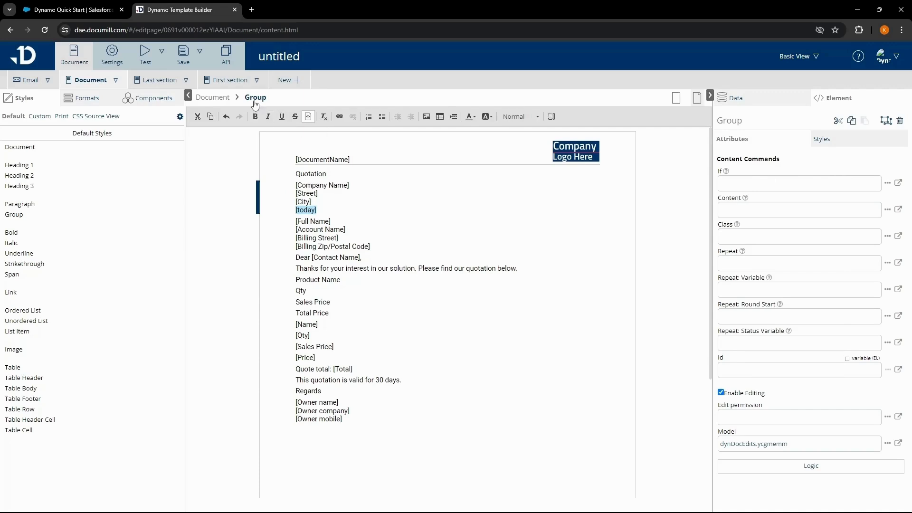
Give the address group the 'Text align right' style and turn on Show Blocks.
{"action": "left_click", "coordinate": [823, 150]}
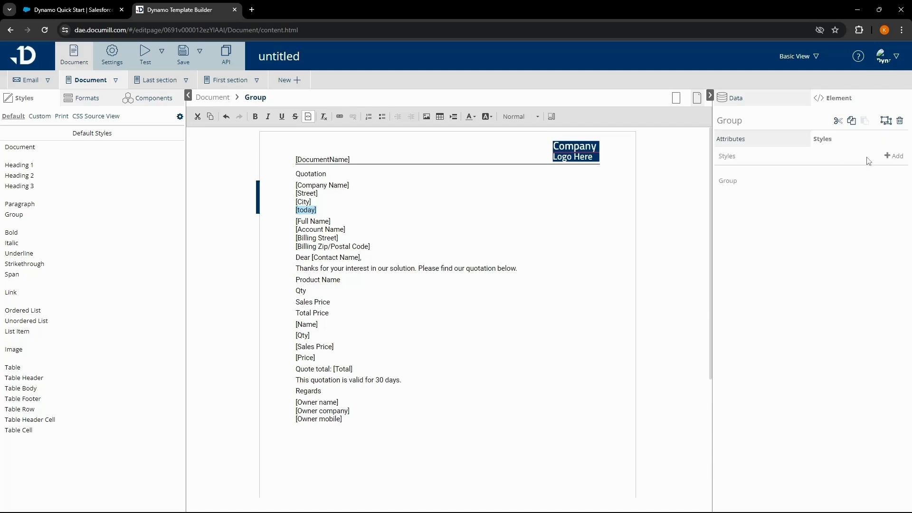
{"action": "left_click", "coordinate": [892, 159]}
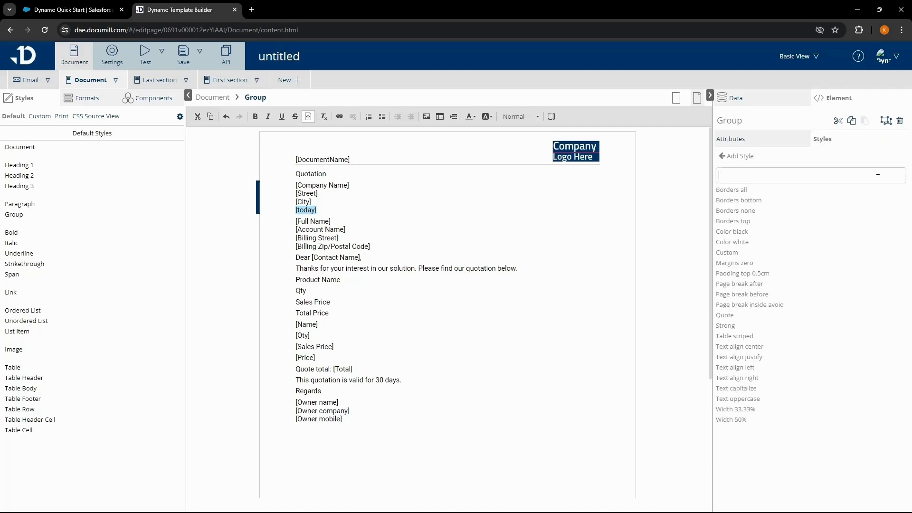
{"action": "type", "text": "Right"}
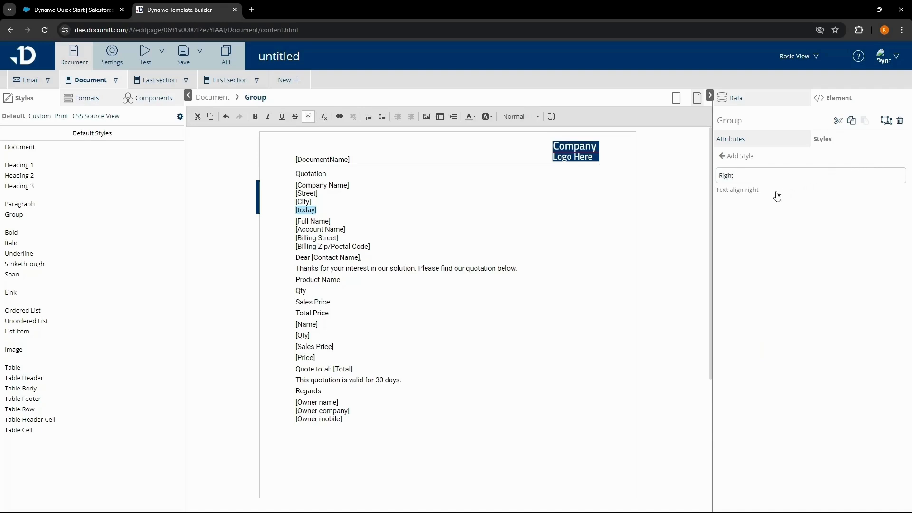
{"action": "left_click", "coordinate": [758, 192]}
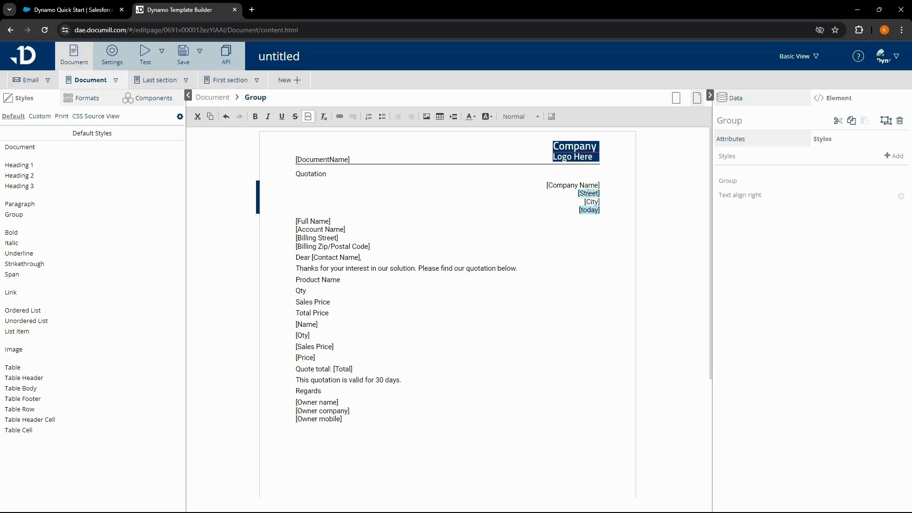
{"action": "left_click", "coordinate": [588, 193]}
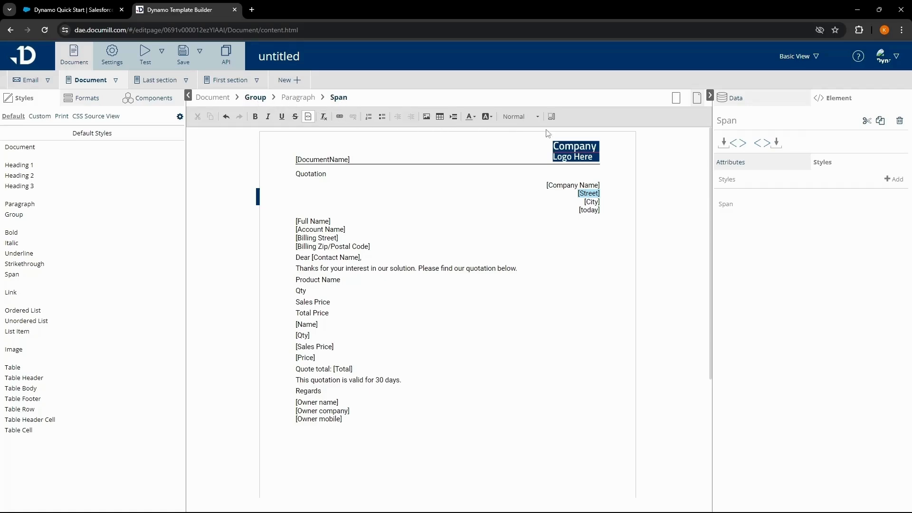
{"action": "left_click", "coordinate": [551, 118]}
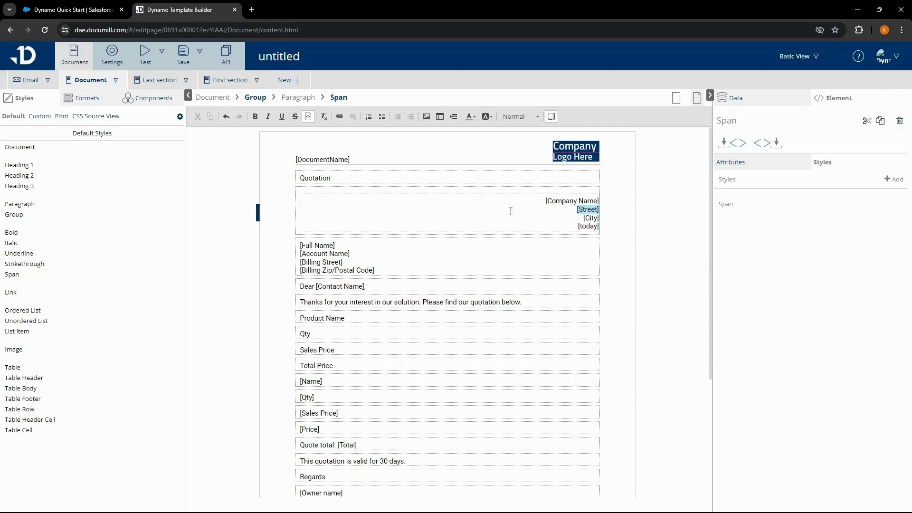
Turn the selected thank-you sentence into an editable group.
{"action": "left_click", "coordinate": [535, 301]}
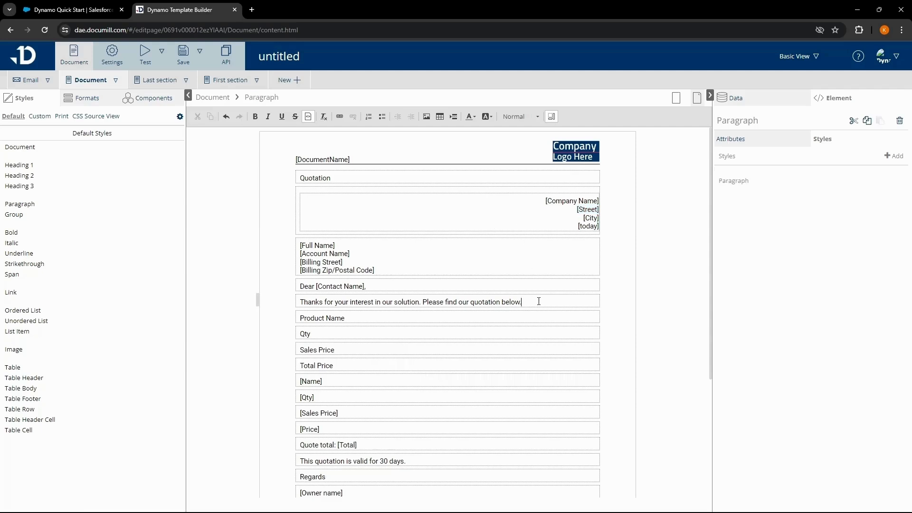
{"action": "left_click_drag", "start_coordinate": [535, 303], "coordinate": [299, 299]}
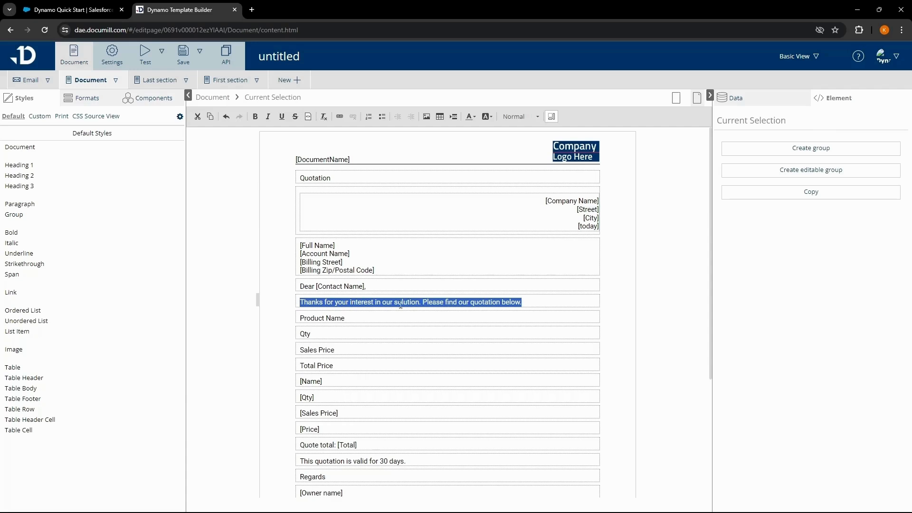
{"action": "left_click", "coordinate": [750, 175]}
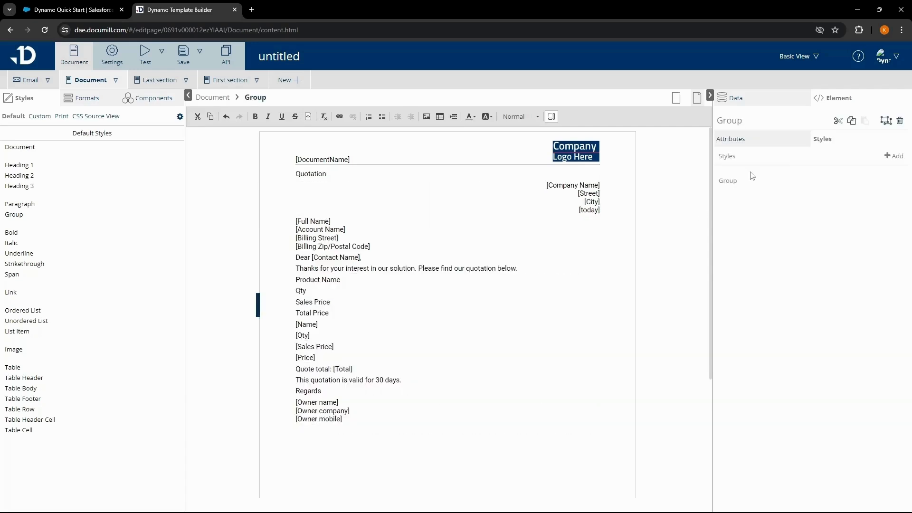
Review the group's content commands and template settings, then return to the quotation document.
{"action": "left_click", "coordinate": [746, 142]}
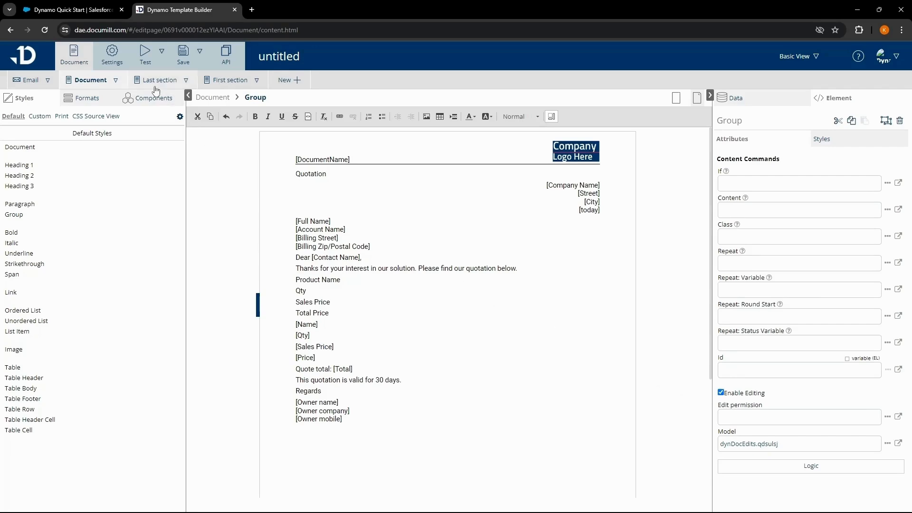
{"action": "left_click", "coordinate": [117, 66]}
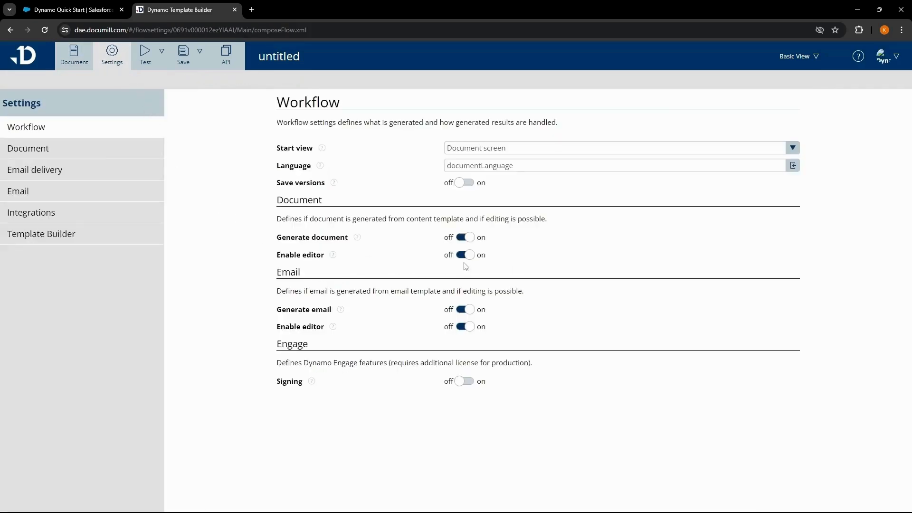
{"action": "left_click", "coordinate": [83, 65]}
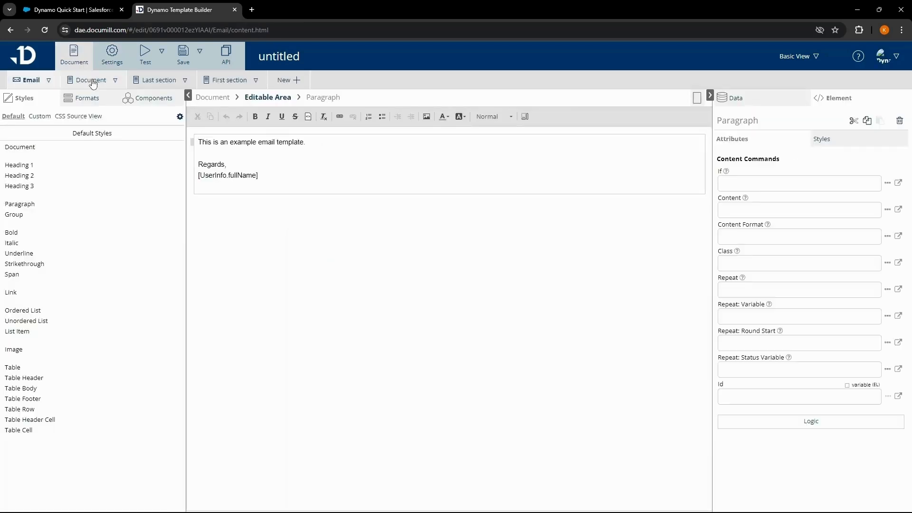
{"action": "left_click", "coordinate": [93, 83]}
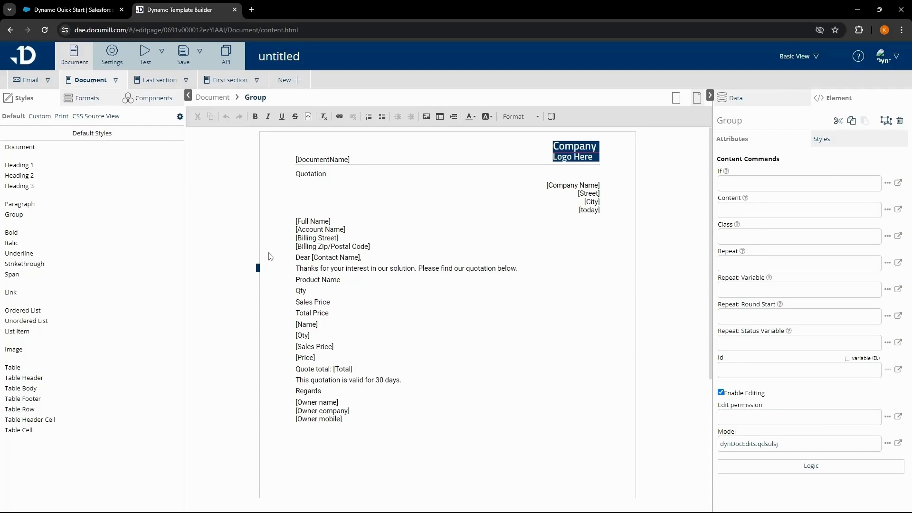
Add a blank line before Product Name and an opp Opportunity Product related list.
{"action": "left_click", "coordinate": [297, 279]}
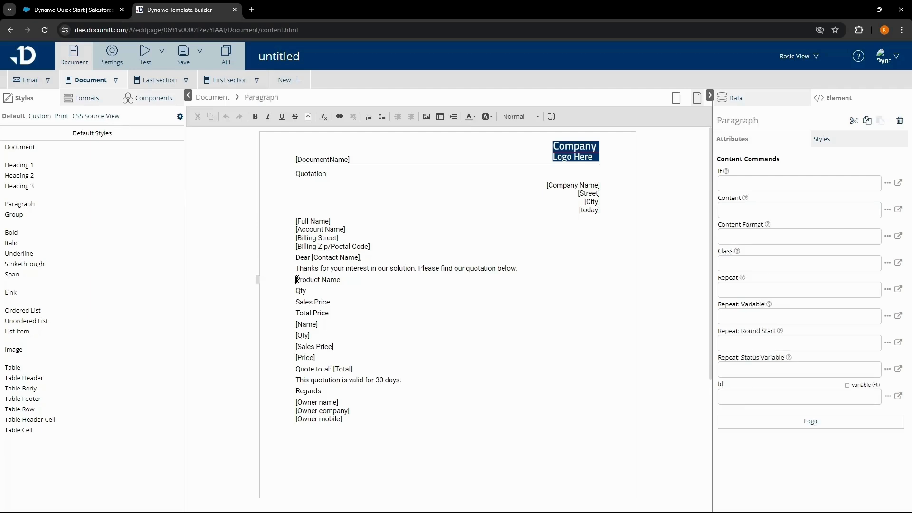
{"action": "key", "text": "Return"}
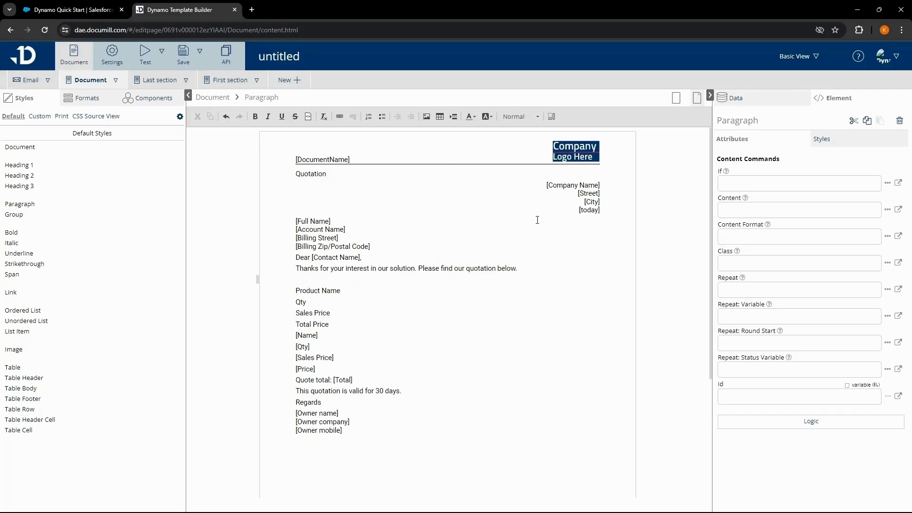
{"action": "left_click", "coordinate": [731, 102]}
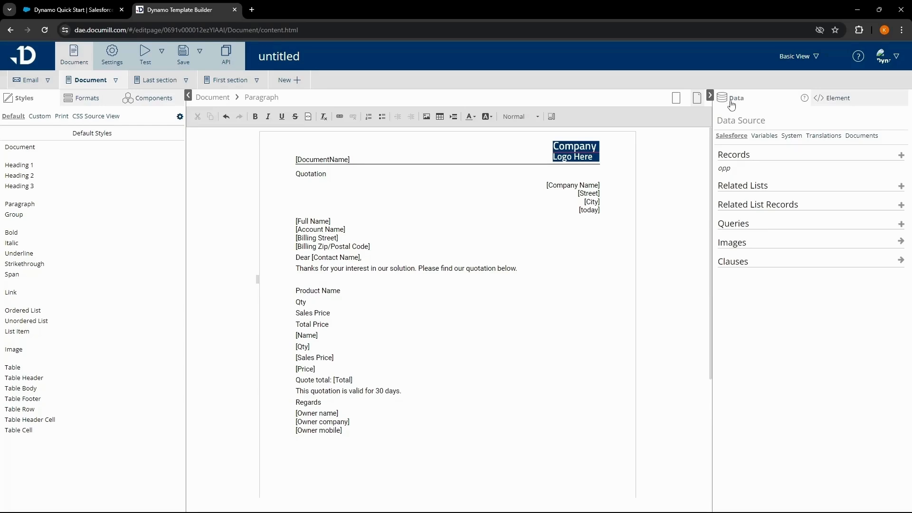
{"action": "left_click", "coordinate": [901, 187]}
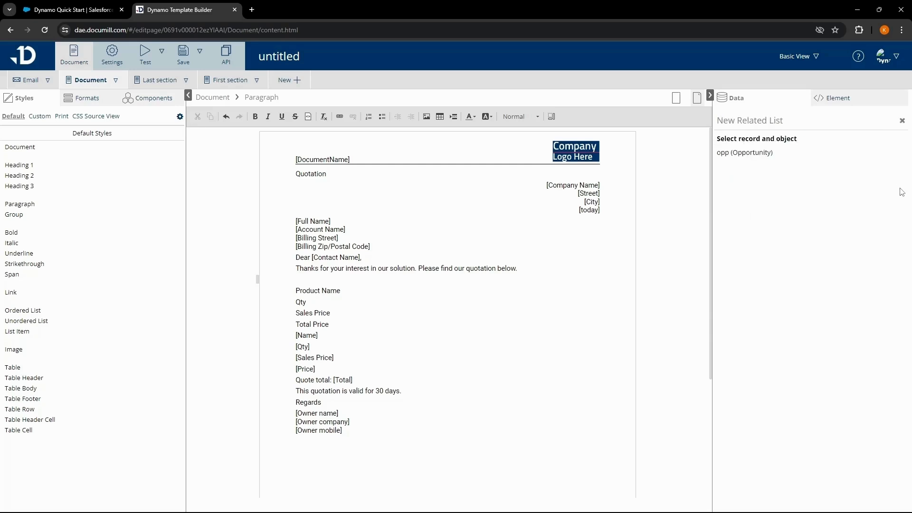
{"action": "left_click", "coordinate": [770, 152]}
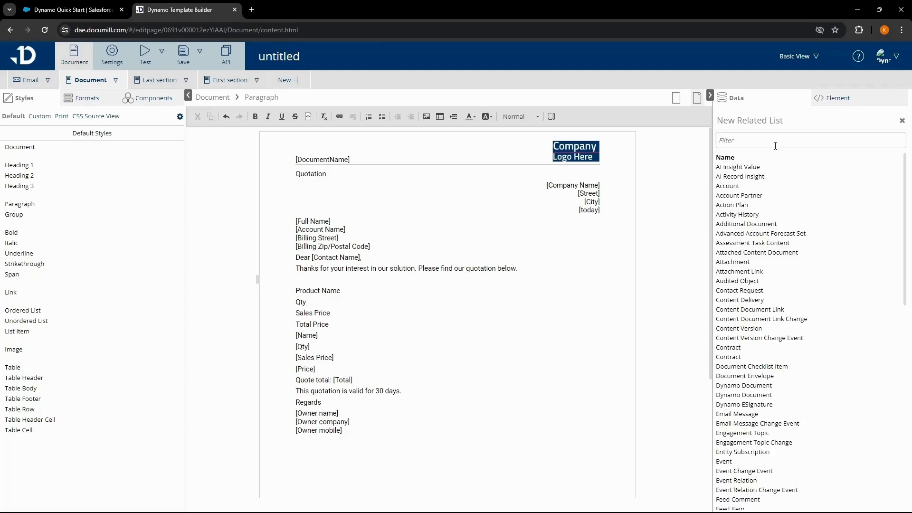
{"action": "left_click", "coordinate": [775, 146]}
{"action": "type", "text": "op"}
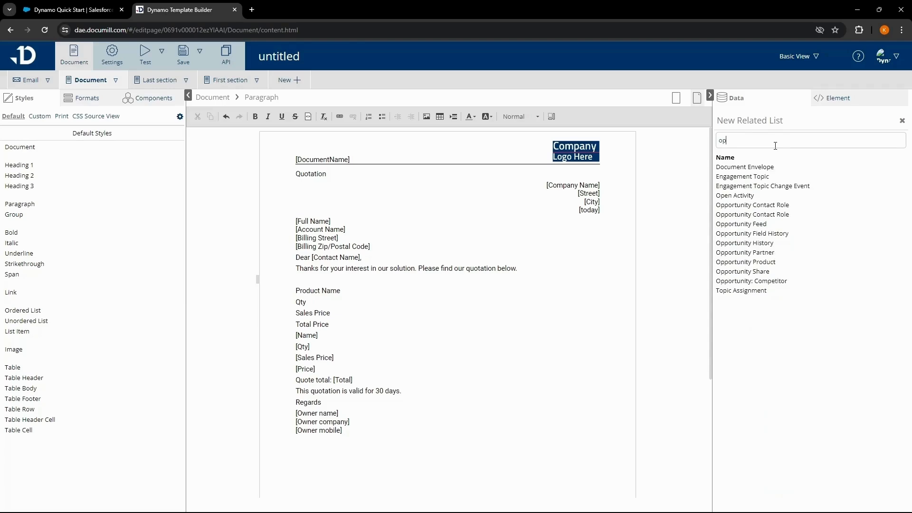
{"action": "type", "text": "portunity"}
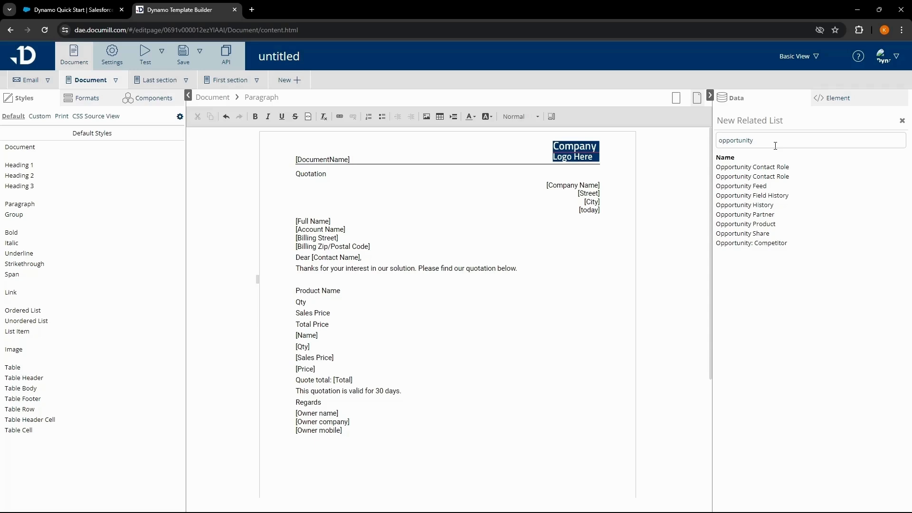
{"action": "type", "text": " prod"}
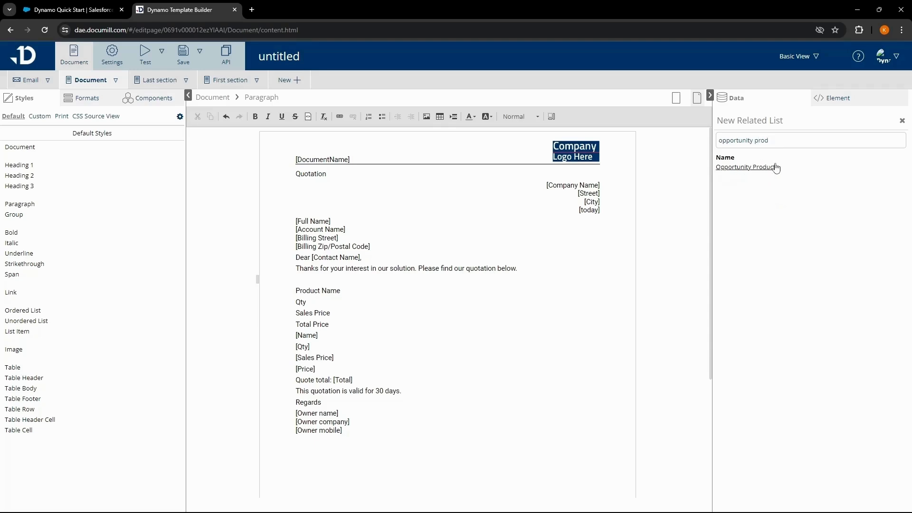
{"action": "left_click", "coordinate": [776, 168]}
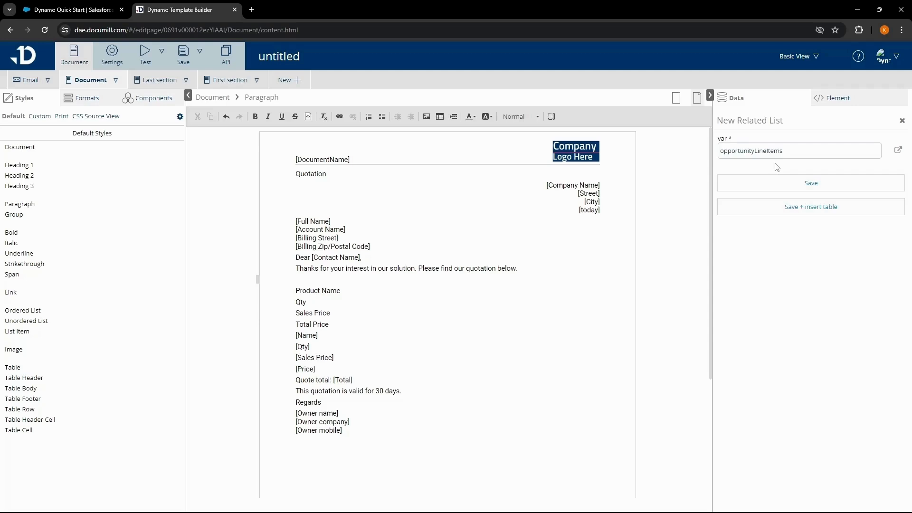
{"action": "left_click", "coordinate": [796, 209]}
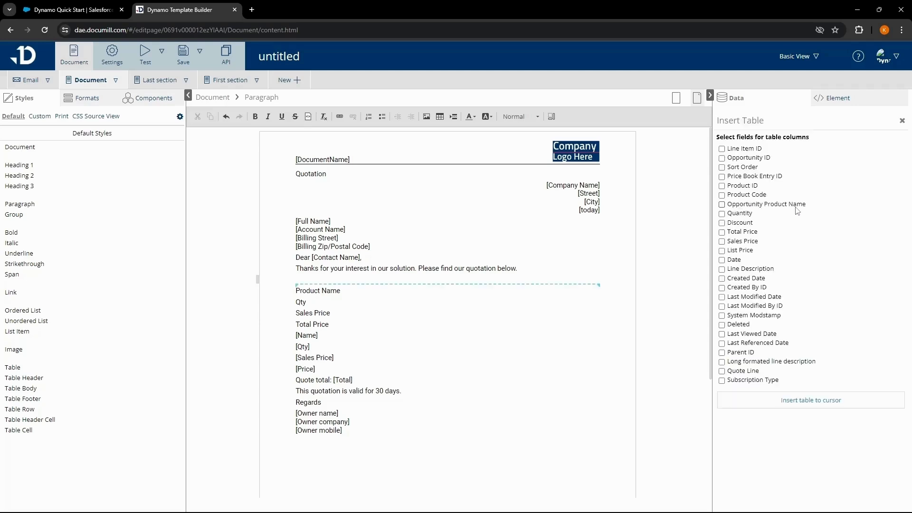
Choose Product Name, Quantity and Sales Price as the table columns.
{"action": "left_click", "coordinate": [722, 205]}
{"action": "left_click", "coordinate": [722, 213]}
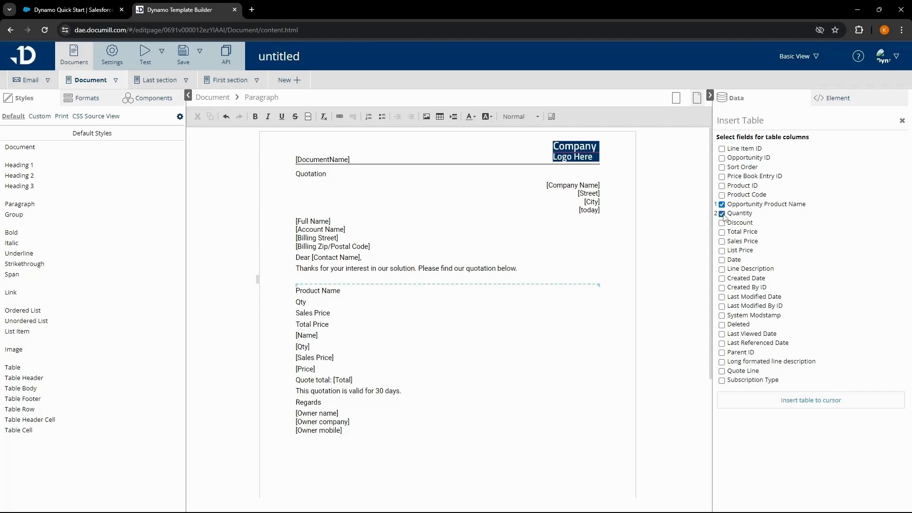
{"action": "left_click", "coordinate": [723, 242]}
Add Total Price, insert the line-item table, and delete the old placeholder lines.
{"action": "left_click", "coordinate": [726, 233]}
{"action": "left_click", "coordinate": [789, 403]}
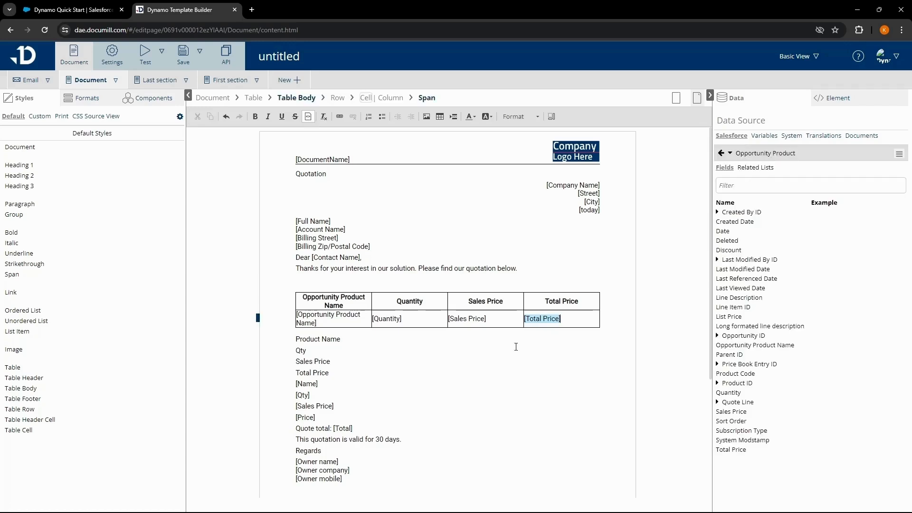
{"action": "left_click_drag", "start_coordinate": [378, 430], "coordinate": [266, 345]}
{"action": "key", "text": "BackSpace"}
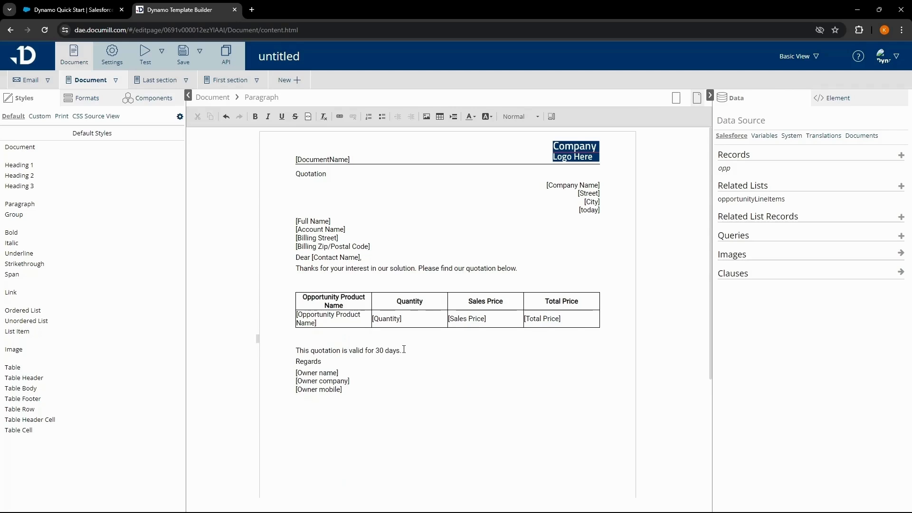
Duplicate 'This quotation is valid for 30 days.' onto a new line below it.
{"action": "left_click_drag", "start_coordinate": [403, 350], "coordinate": [295, 350]}
{"action": "key", "text": "ctrl+c"}
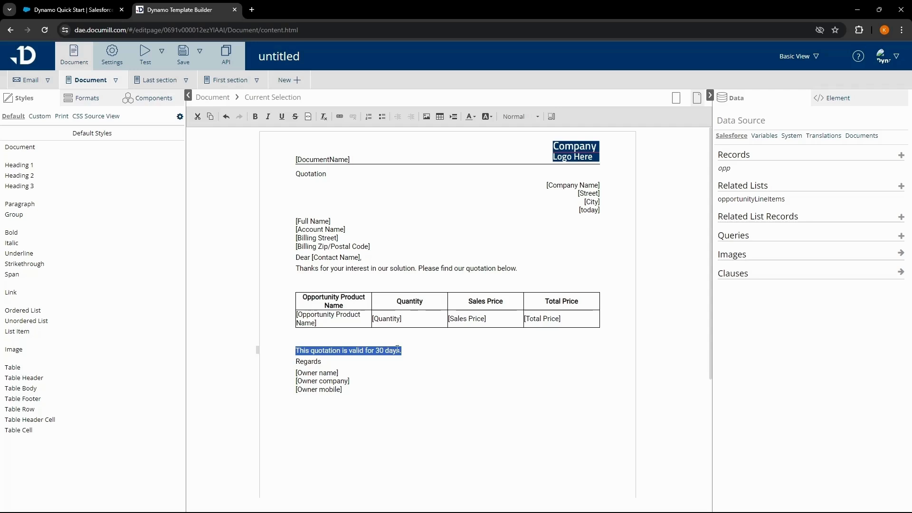
{"action": "left_click", "coordinate": [413, 349]}
{"action": "key", "text": "Return"}
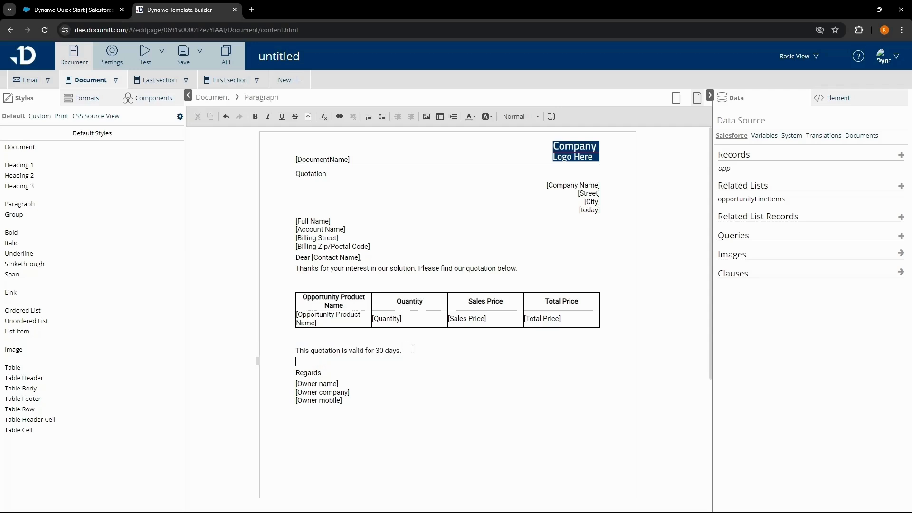
{"action": "key", "text": "ctrl+v"}
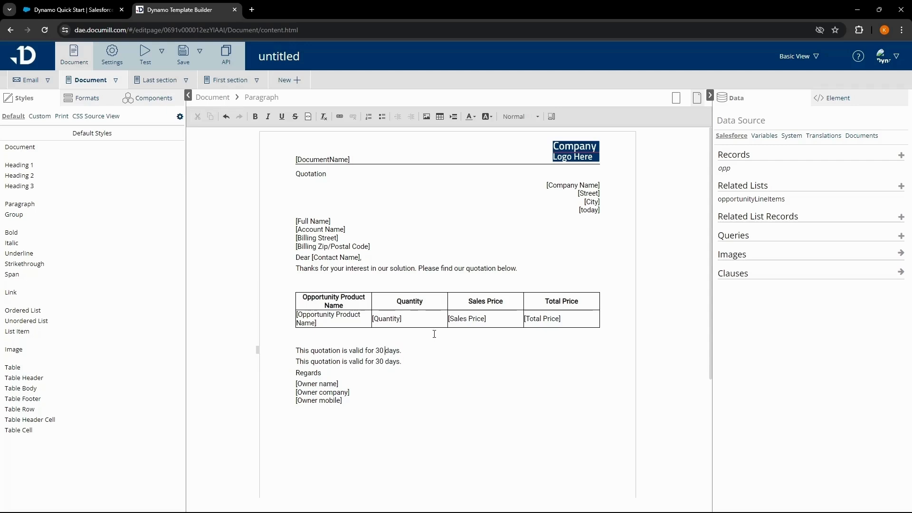
Give the first validity line the If condition opp.Amount Less Than/Equals 50000.
{"action": "left_click", "coordinate": [840, 102]}
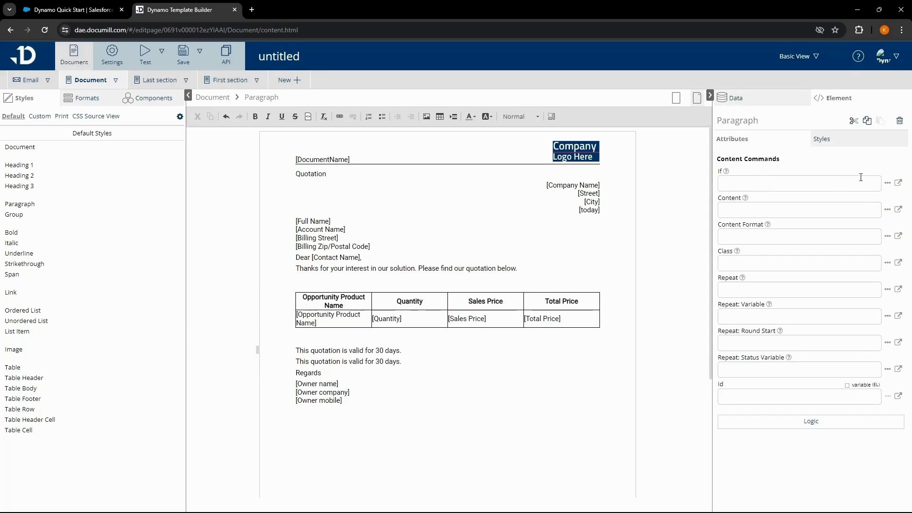
{"action": "left_click", "coordinate": [887, 182]}
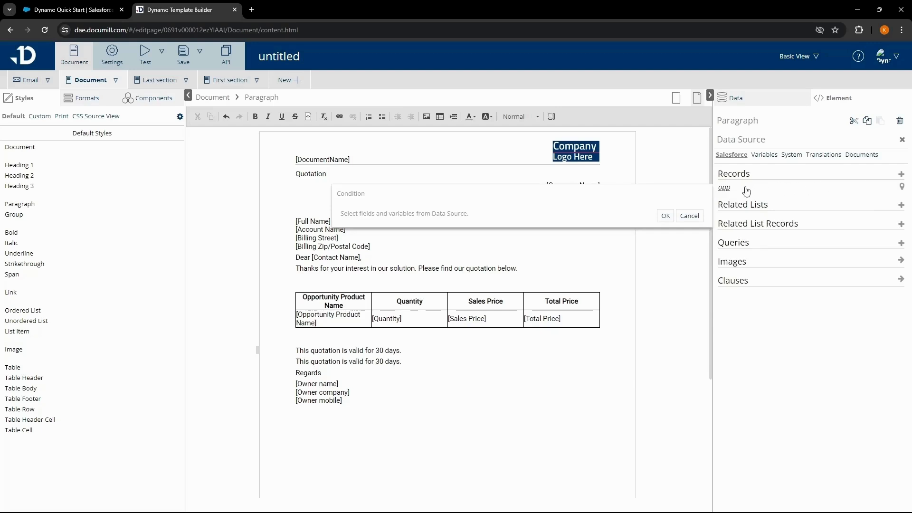
{"action": "left_click", "coordinate": [724, 188]}
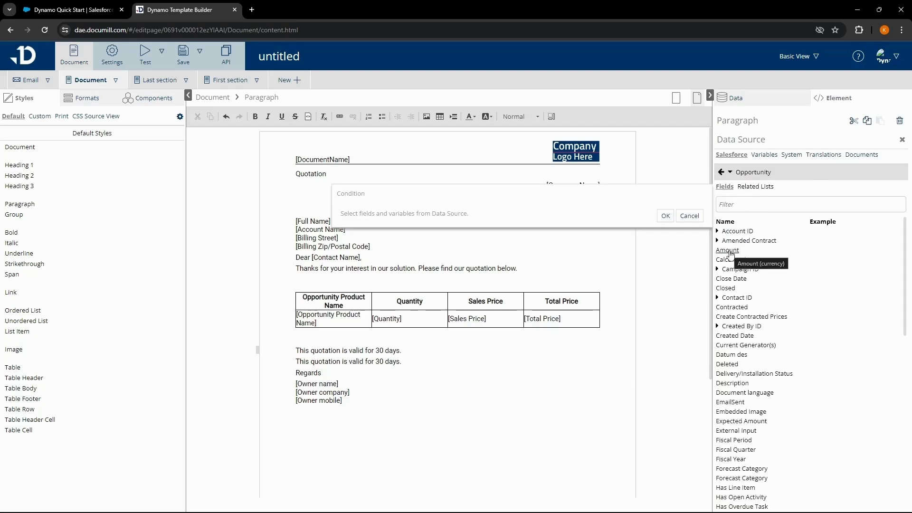
{"action": "left_click", "coordinate": [728, 250]}
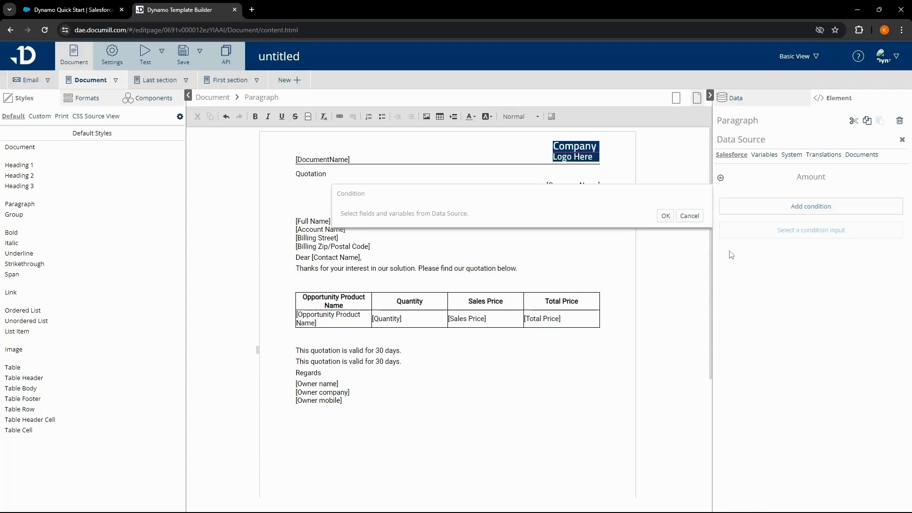
{"action": "left_click", "coordinate": [786, 213]}
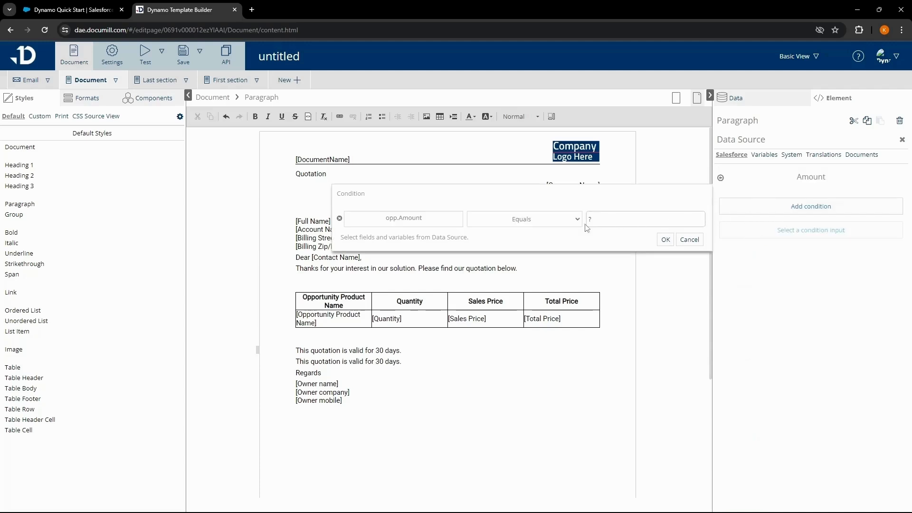
{"action": "left_click", "coordinate": [558, 224]}
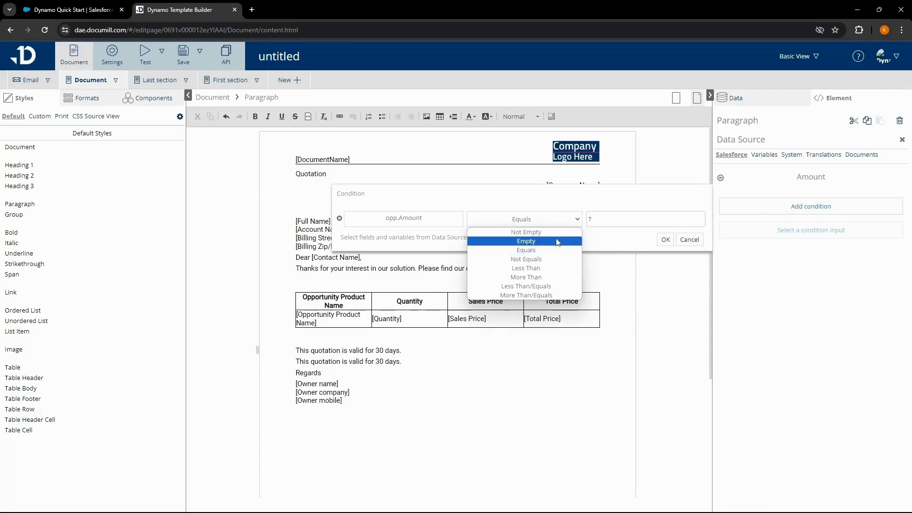
{"action": "left_click", "coordinate": [555, 285]}
{"action": "left_click", "coordinate": [601, 219]}
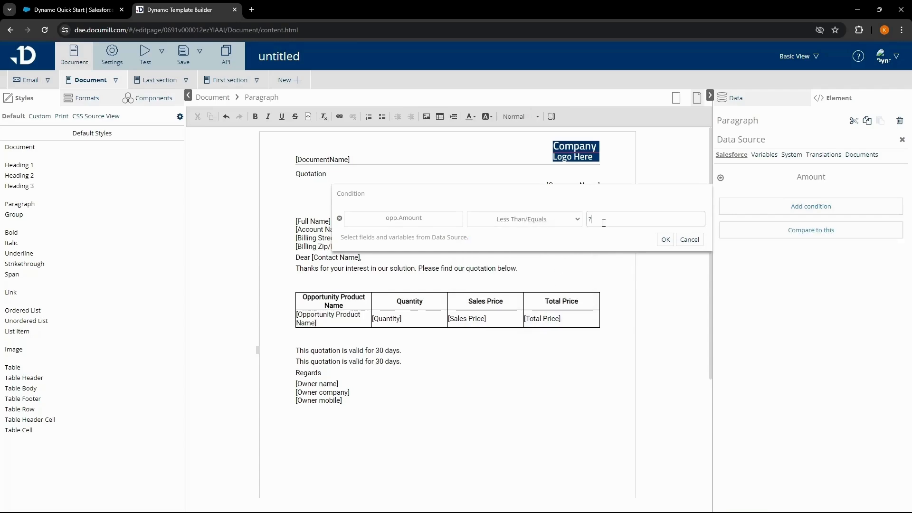
{"action": "type", "text": "50000"}
{"action": "left_click", "coordinate": [665, 240]}
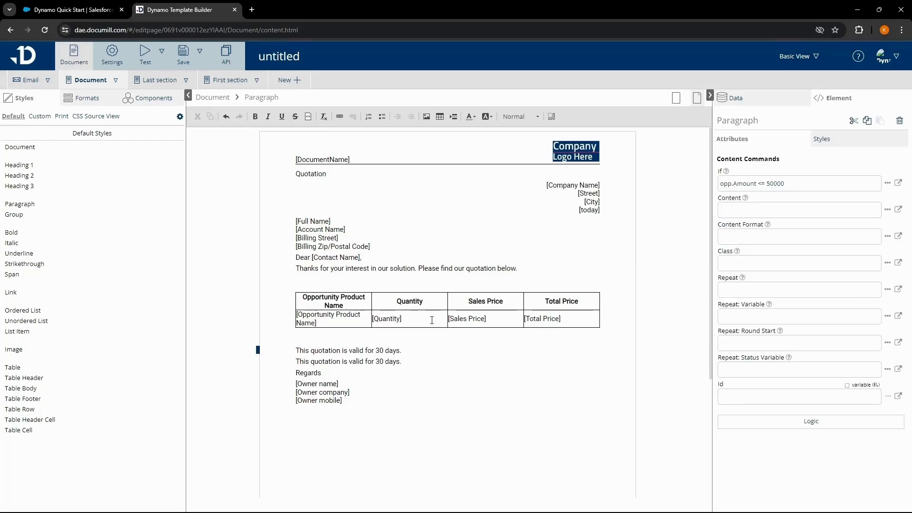
{"action": "left_click", "coordinate": [379, 361]}
Change the second validity line from 30 days to 60 days.
{"action": "key", "text": "BackSpace"}
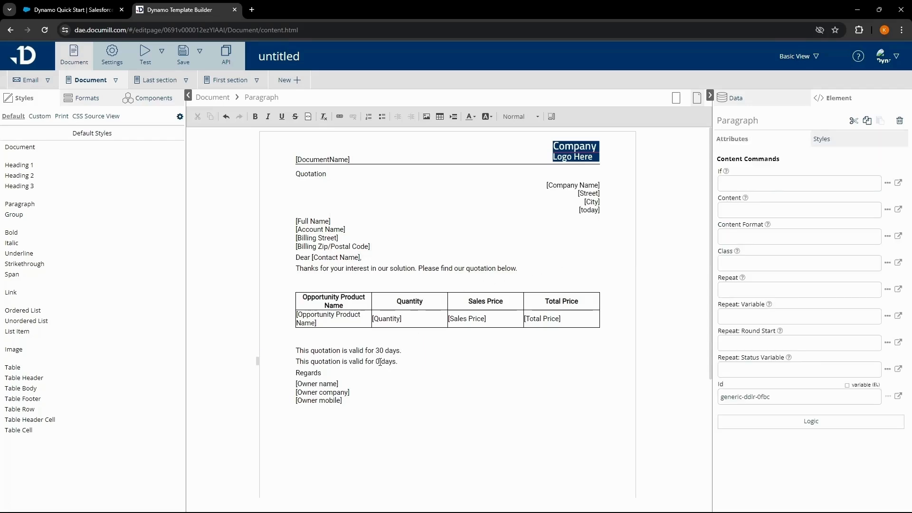
{"action": "type", "text": "6"}
{"action": "left_click_drag", "start_coordinate": [409, 363], "coordinate": [375, 361]}
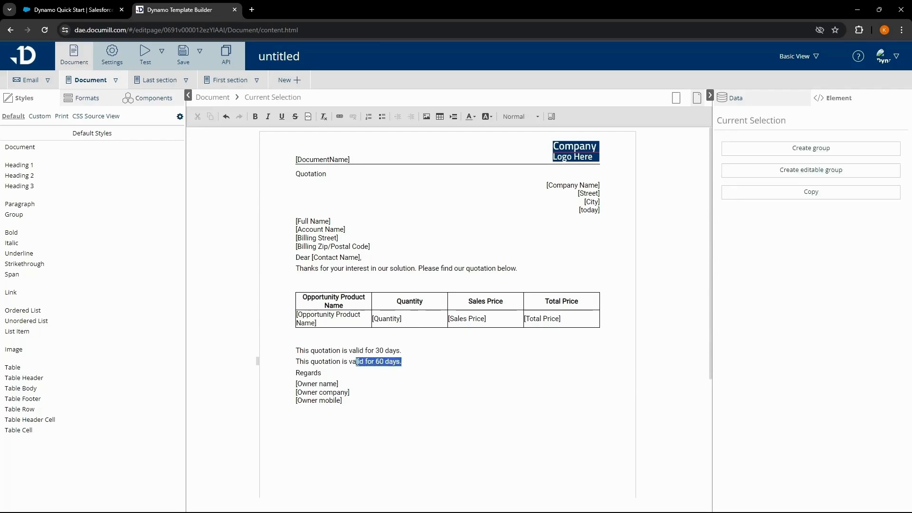
{"action": "left_click", "coordinate": [357, 361]}
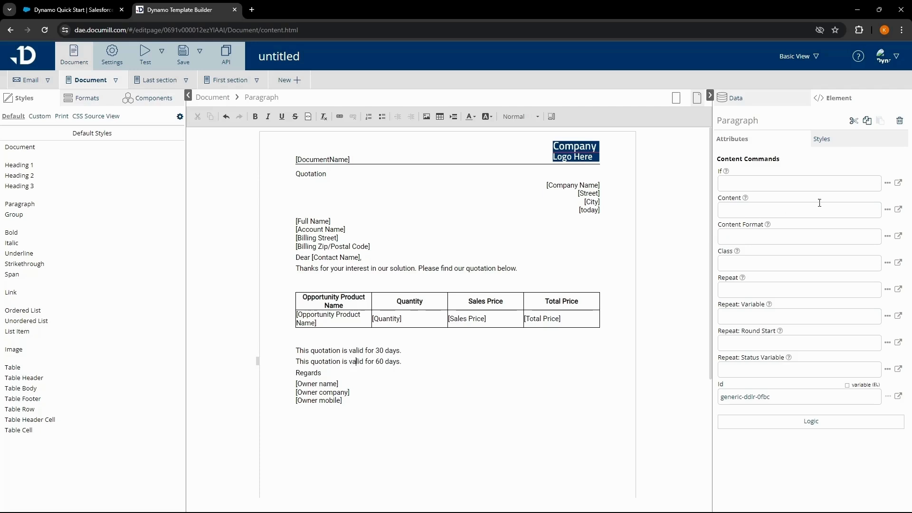
Give the 60-day line the If condition opp.Amount More Than 50000.
{"action": "left_click", "coordinate": [888, 184]}
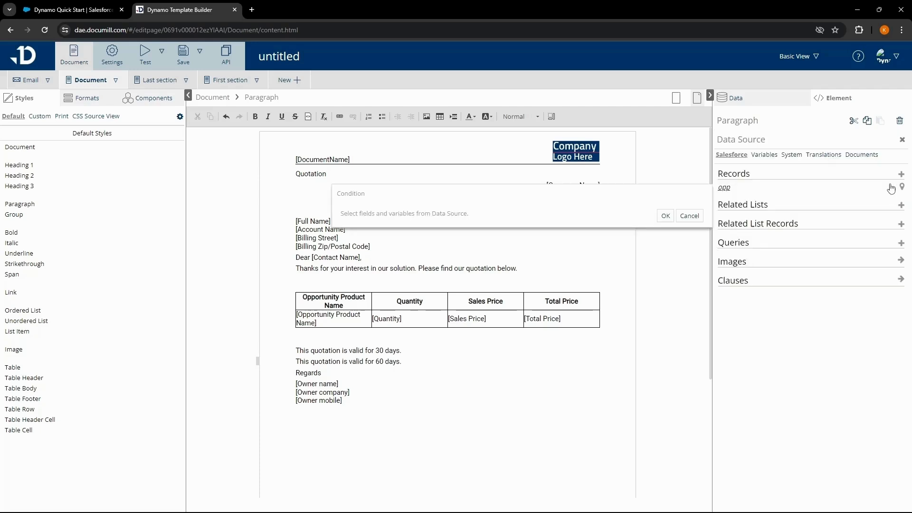
{"action": "left_click", "coordinate": [723, 187]}
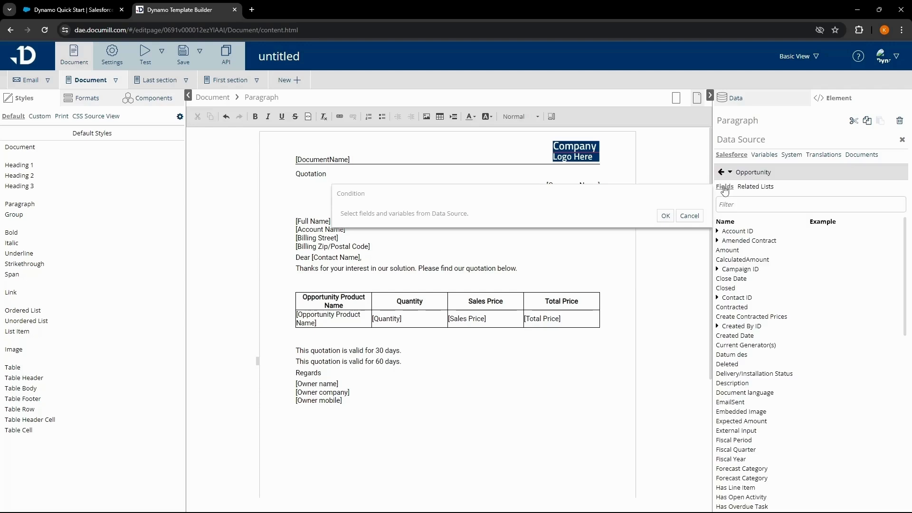
{"action": "left_click", "coordinate": [732, 251]}
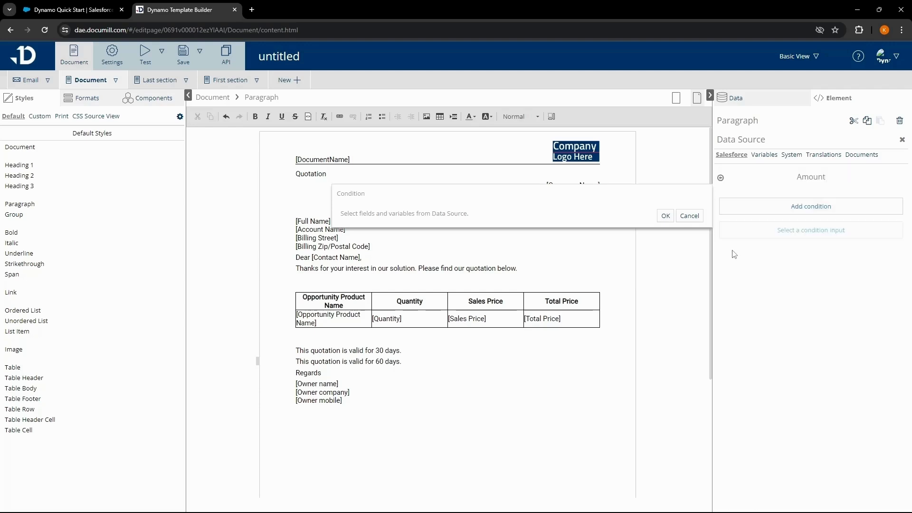
{"action": "left_click", "coordinate": [776, 211]}
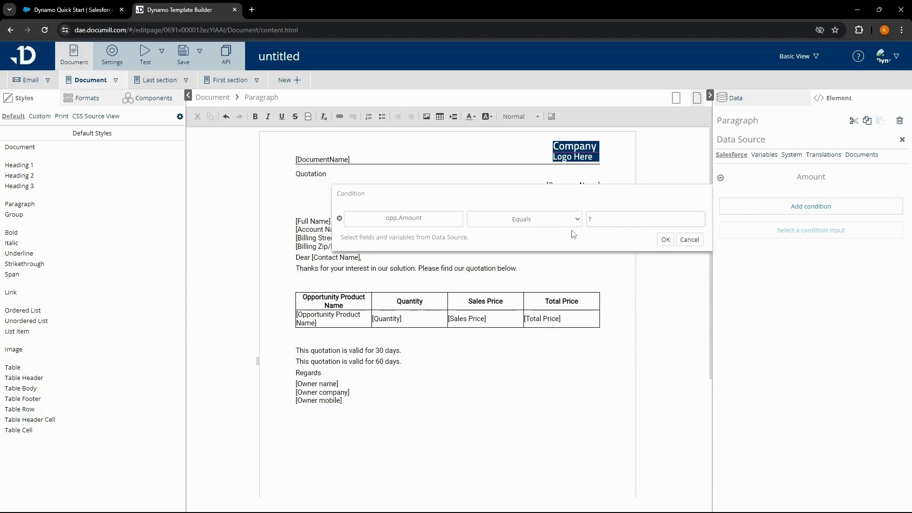
{"action": "left_click", "coordinate": [546, 224]}
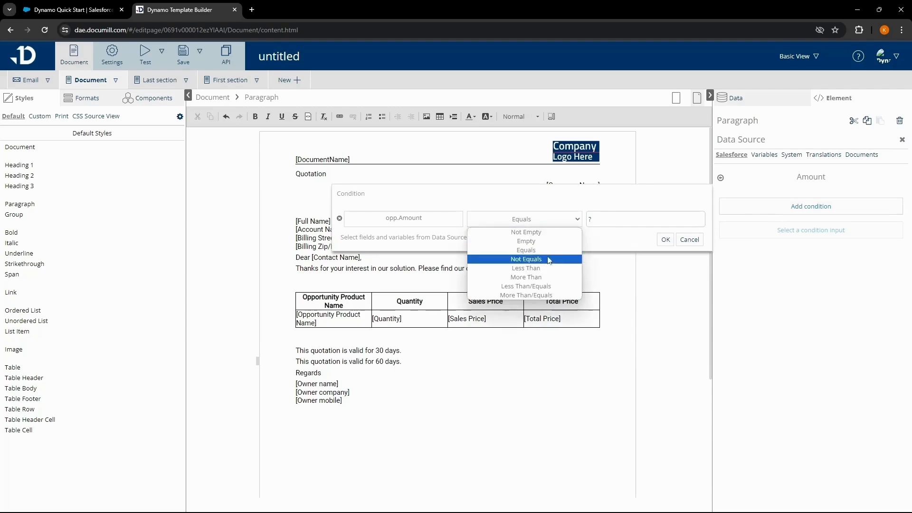
{"action": "left_click", "coordinate": [548, 276]}
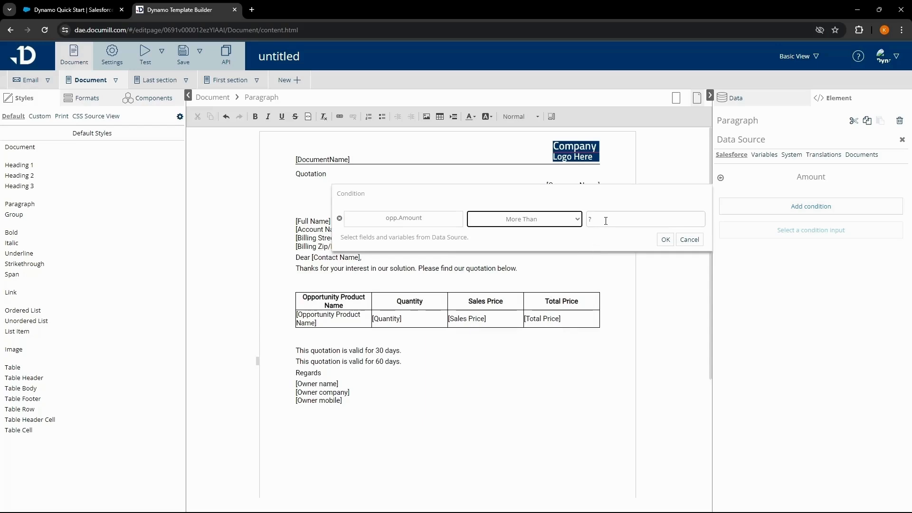
{"action": "key", "text": "Tab"}
{"action": "type", "text": "50000"}
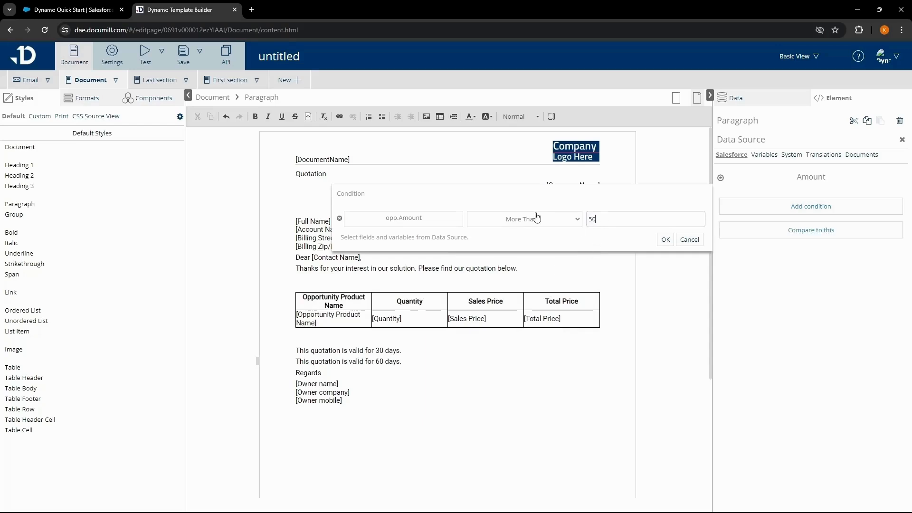
{"action": "left_click", "coordinate": [665, 240]}
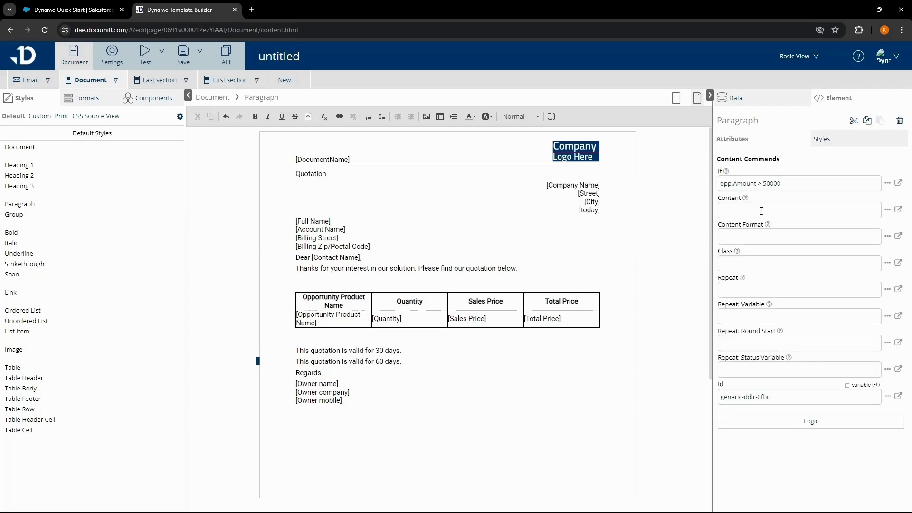
{"action": "left_click", "coordinate": [797, 187]}
Add an empty line after the 60-day line and delete the 'Regards' text.
{"action": "left_click", "coordinate": [418, 364]}
{"action": "key", "text": "Return"}
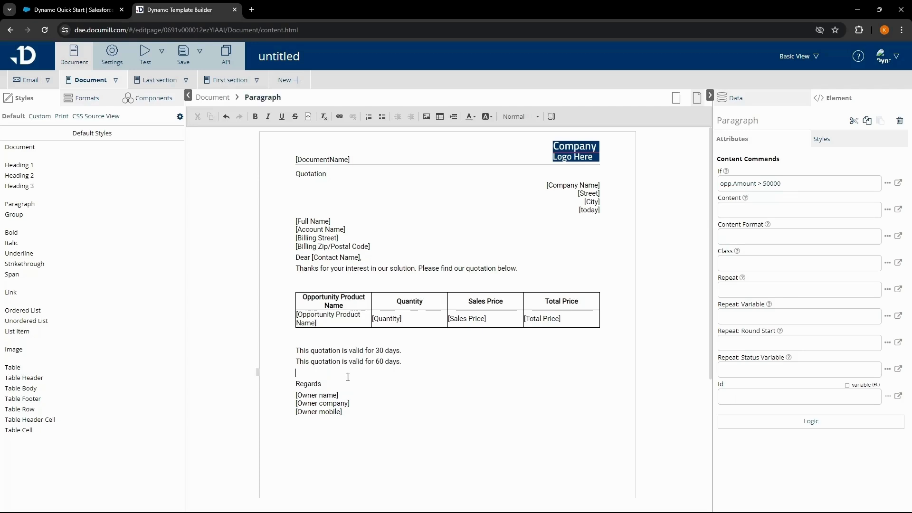
{"action": "left_click", "coordinate": [337, 383]}
{"action": "left_click_drag", "start_coordinate": [336, 383], "coordinate": [294, 383]}
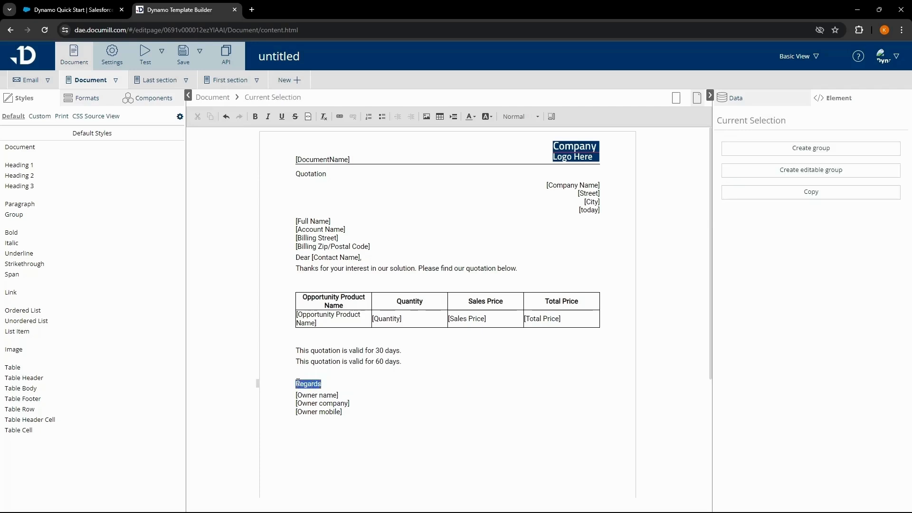
{"action": "key", "text": "BackSpace"}
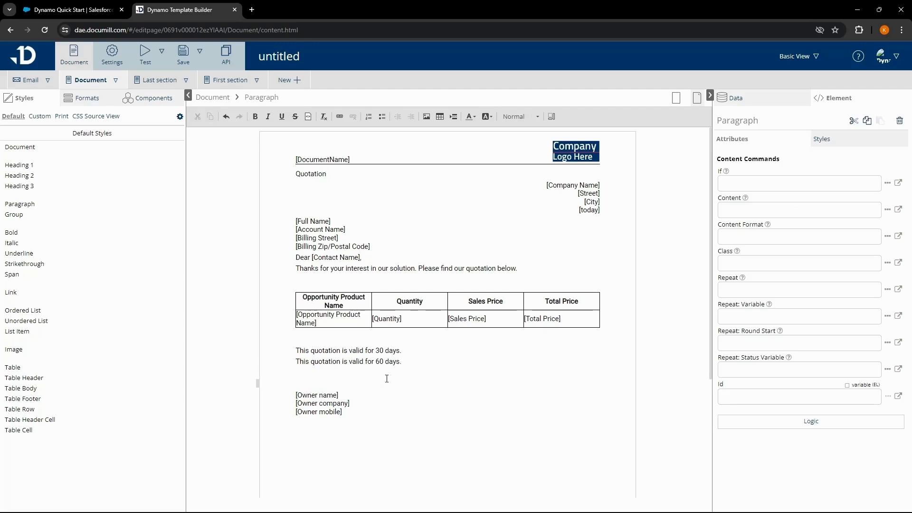
Insert the Best Regards clause in its place and remove the leftover empty line.
{"action": "left_click", "coordinate": [755, 103]}
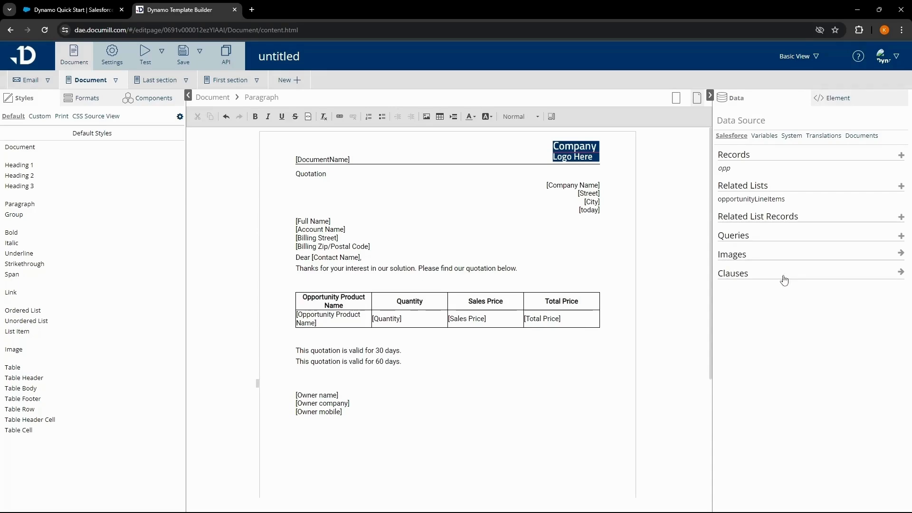
{"action": "left_click", "coordinate": [900, 273]}
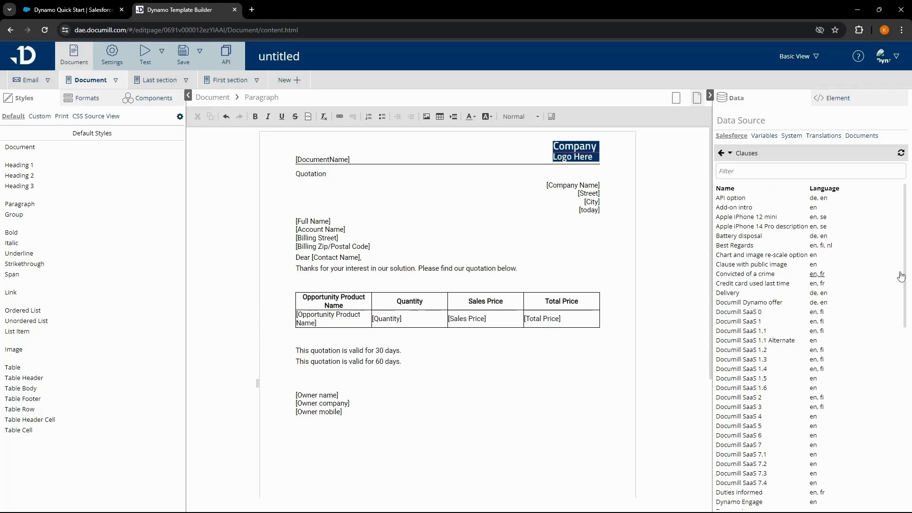
{"action": "left_click", "coordinate": [728, 247]}
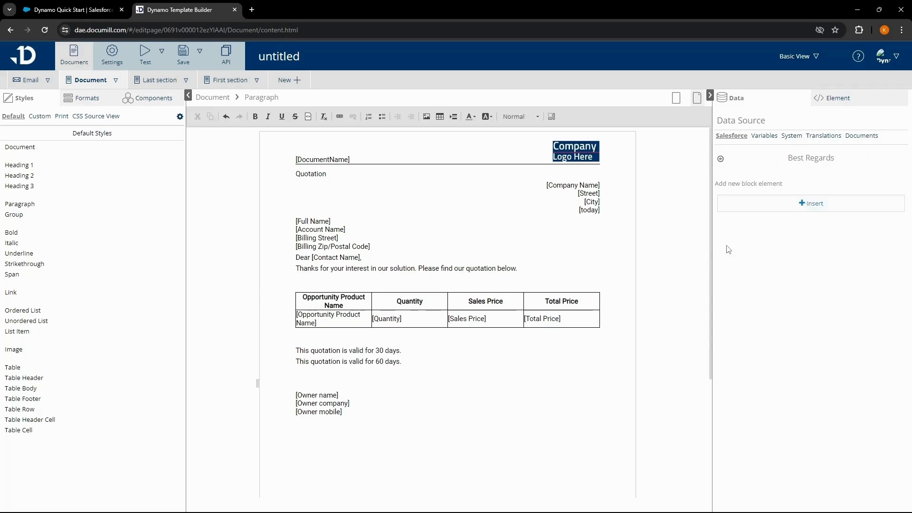
{"action": "left_click", "coordinate": [795, 209]}
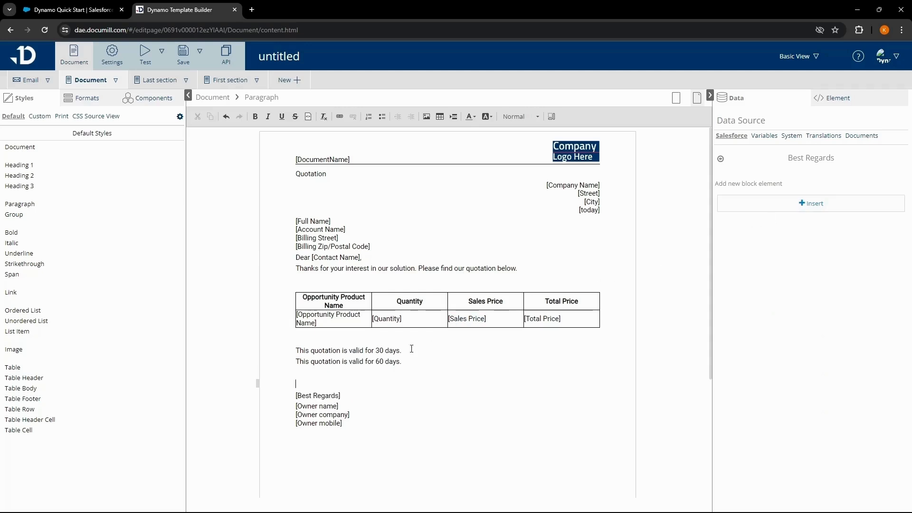
{"action": "key", "text": "BackSpace"}
{"action": "left_click", "coordinate": [351, 384]}
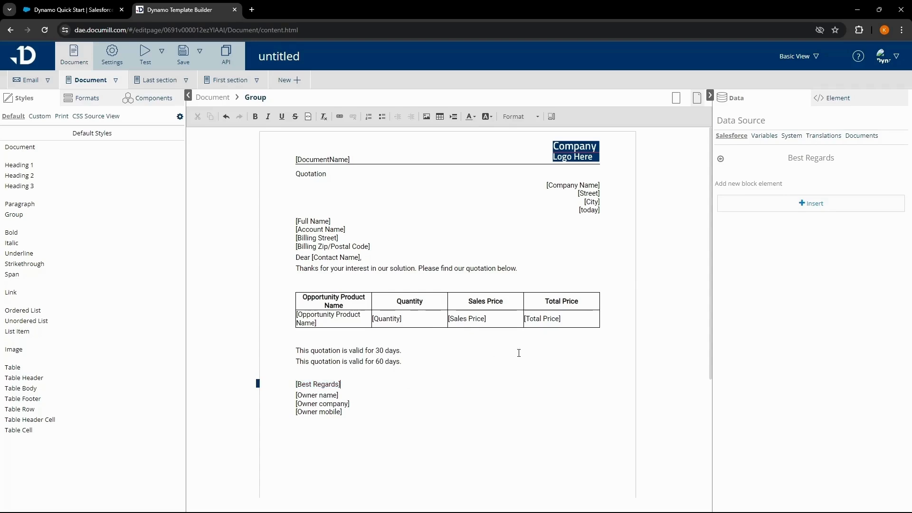
Inspect the clause expression, the logo's 100px width, and the [DocumentName] dynDocumentName content.
{"action": "left_click", "coordinate": [829, 99]}
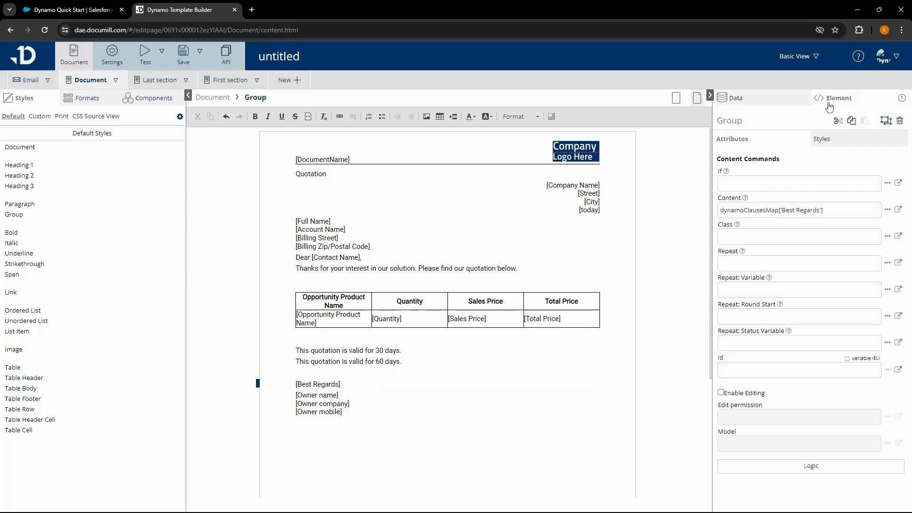
{"action": "left_click", "coordinate": [836, 210]}
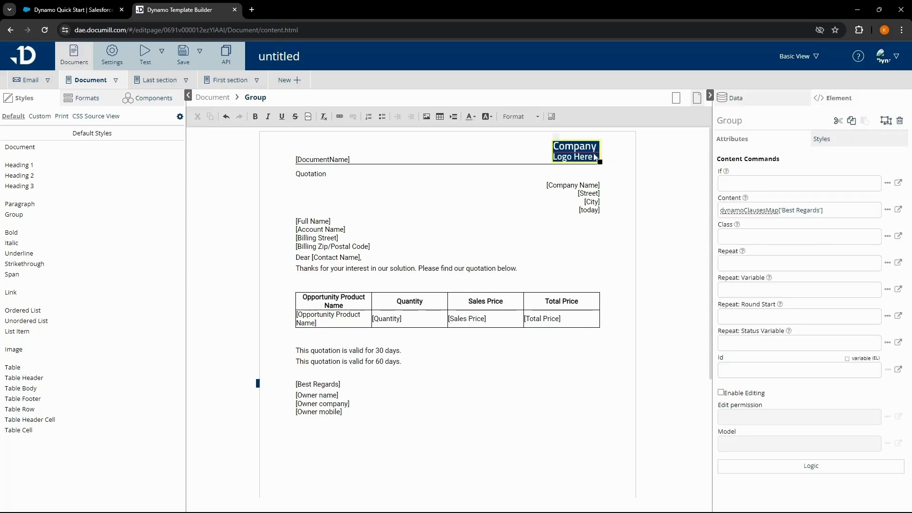
{"action": "left_click", "coordinate": [582, 157]}
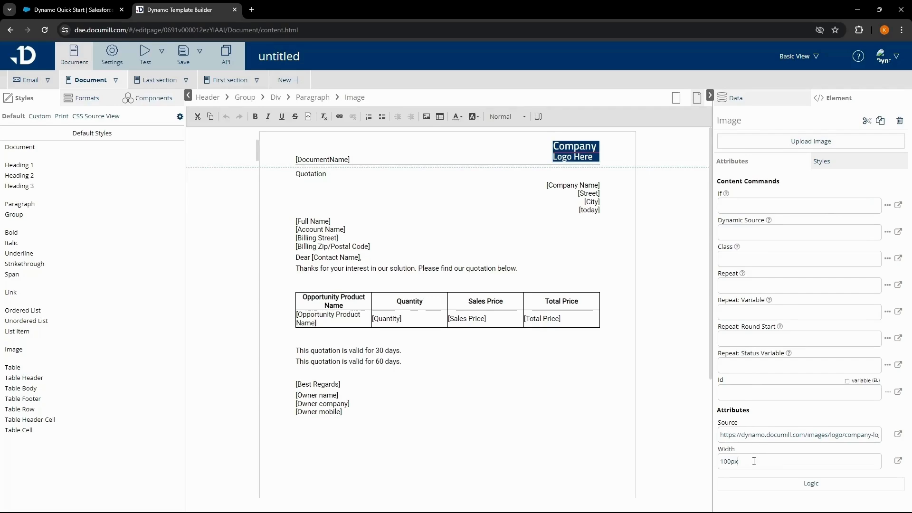
{"action": "left_click", "coordinate": [753, 461]}
{"action": "left_click", "coordinate": [327, 158]}
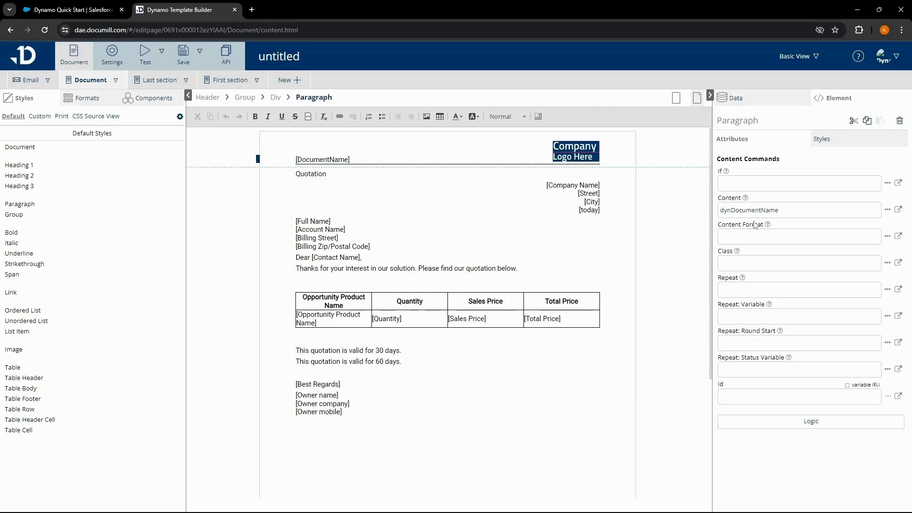
{"action": "left_click", "coordinate": [799, 211]}
Run Test in new tab with Dynamo Offer Demo edit as the test record.
{"action": "left_click", "coordinate": [162, 61]}
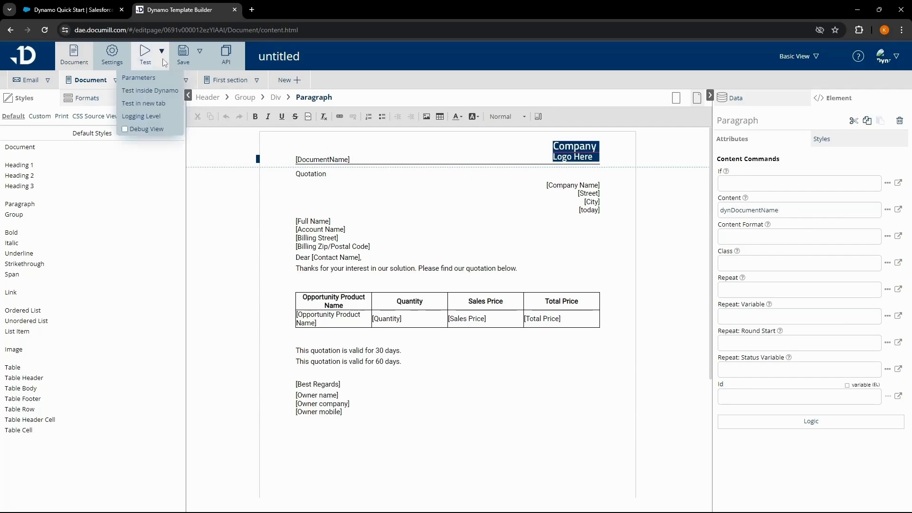
{"action": "left_click", "coordinate": [158, 104]}
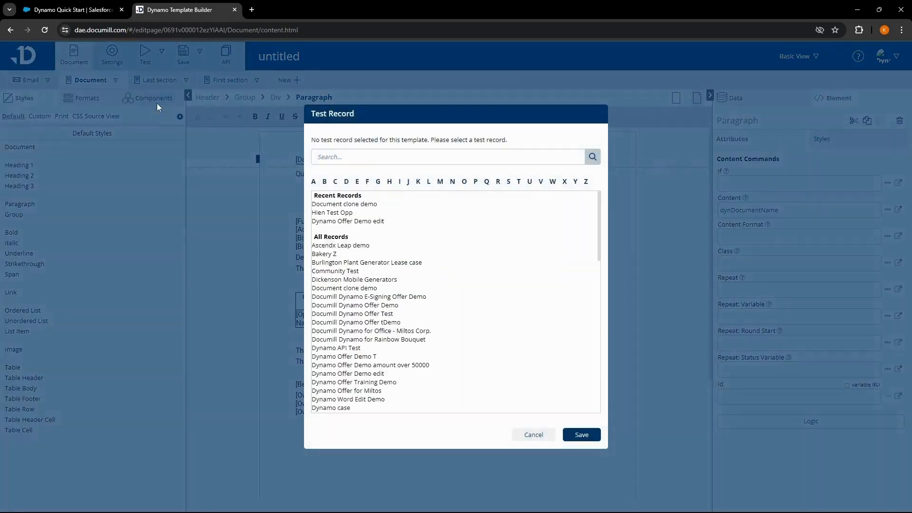
{"action": "left_click", "coordinate": [348, 221]}
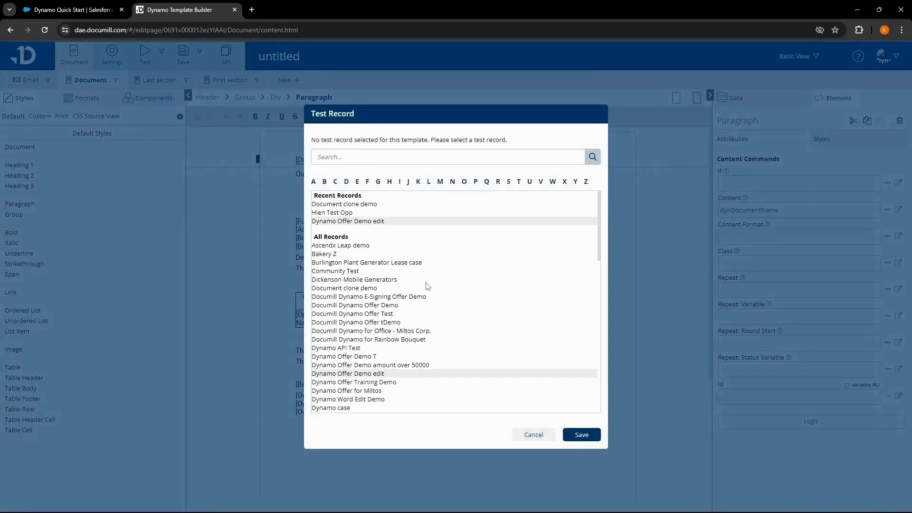
{"action": "left_click", "coordinate": [580, 434]}
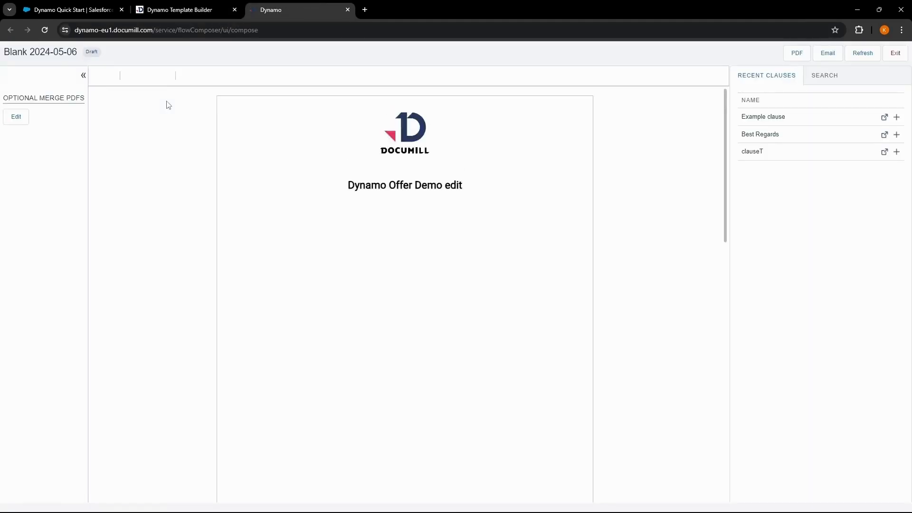
Review the generated quotation, produce its PDF, and check page 2 of the preview.
{"action": "scroll", "coordinate": [166, 105], "scroll_direction": "down", "scroll_amount": 10}
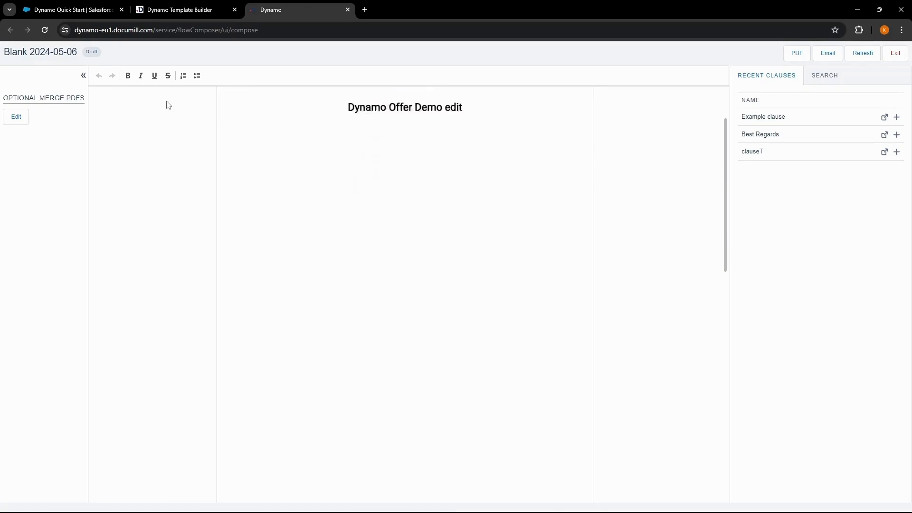
{"action": "scroll", "coordinate": [167, 105], "scroll_direction": "down", "scroll_amount": 2}
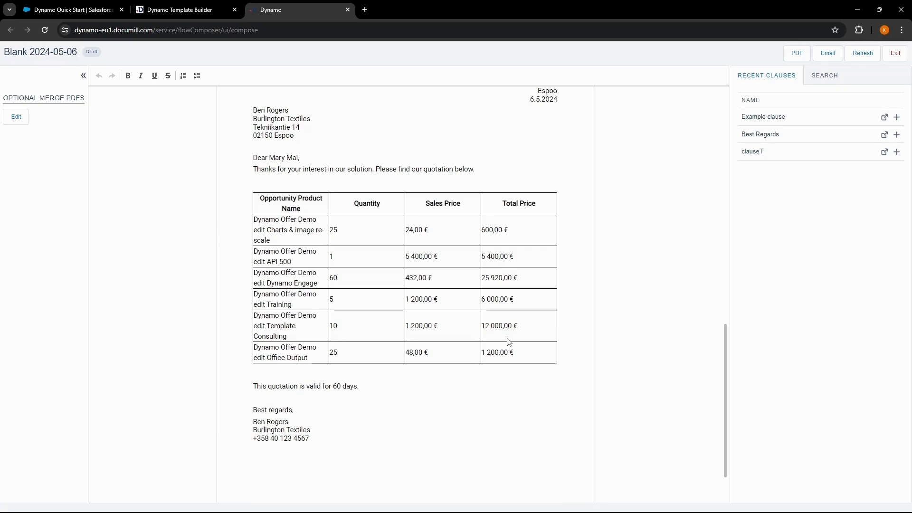
{"action": "left_click", "coordinate": [794, 54]}
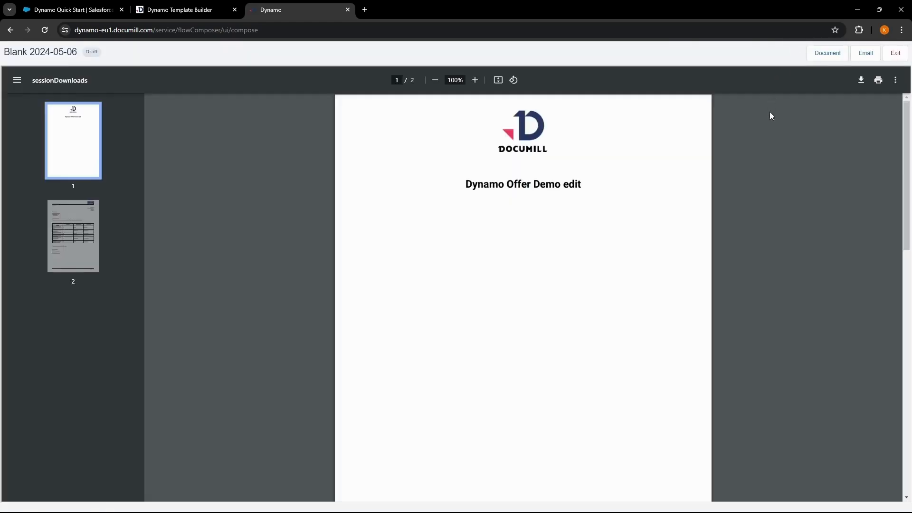
{"action": "scroll", "coordinate": [751, 146], "scroll_direction": "down", "scroll_amount": 10}
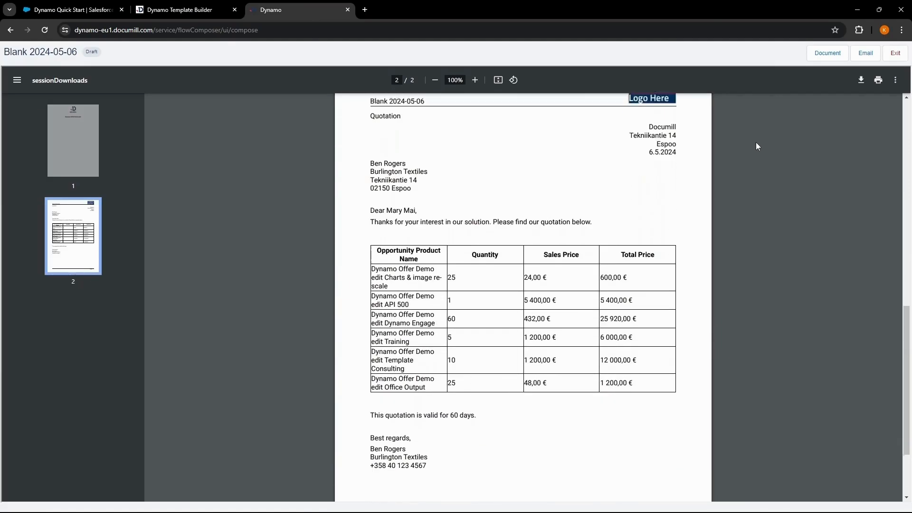